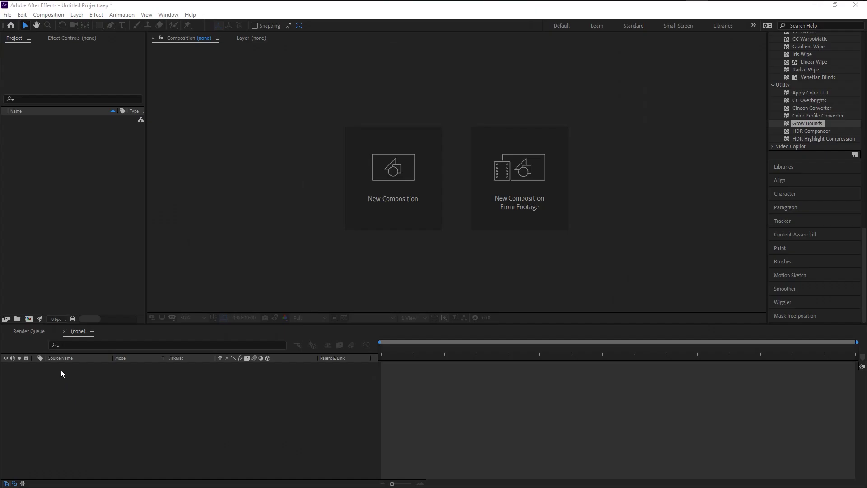
Create a composition from Rain - 28236.mp4 and preview the rain footage.
left_click(538, 200)
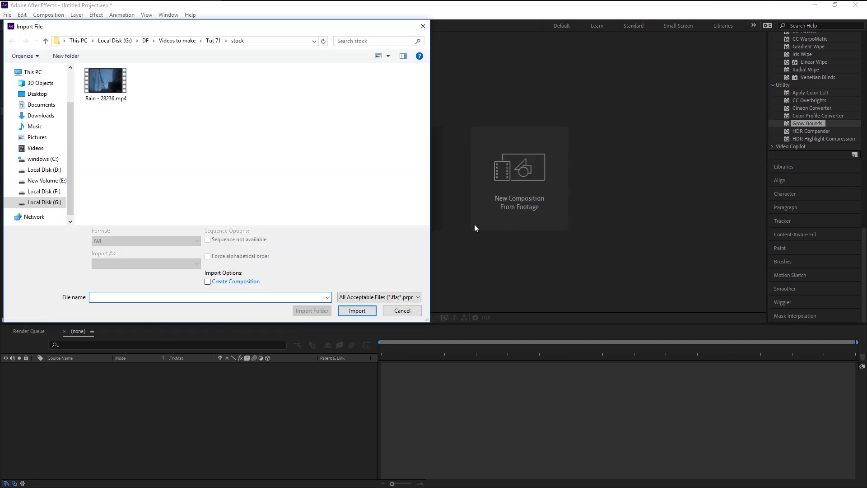
left_click(120, 101)
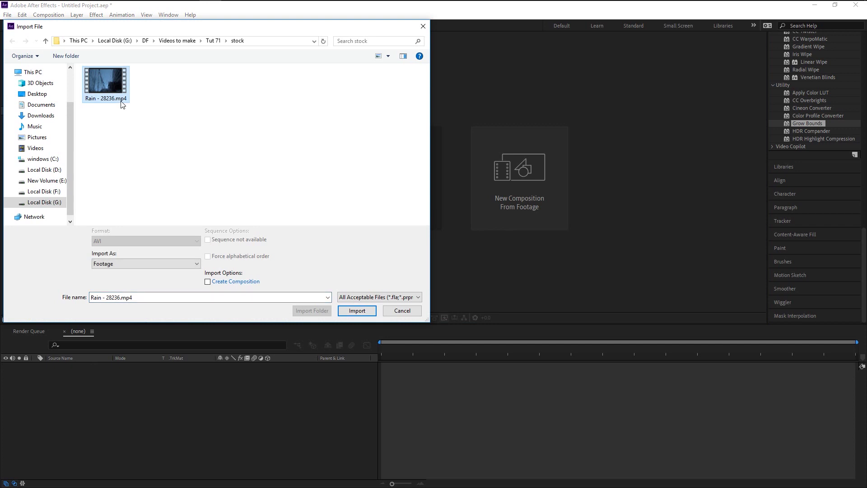
left_click(359, 312)
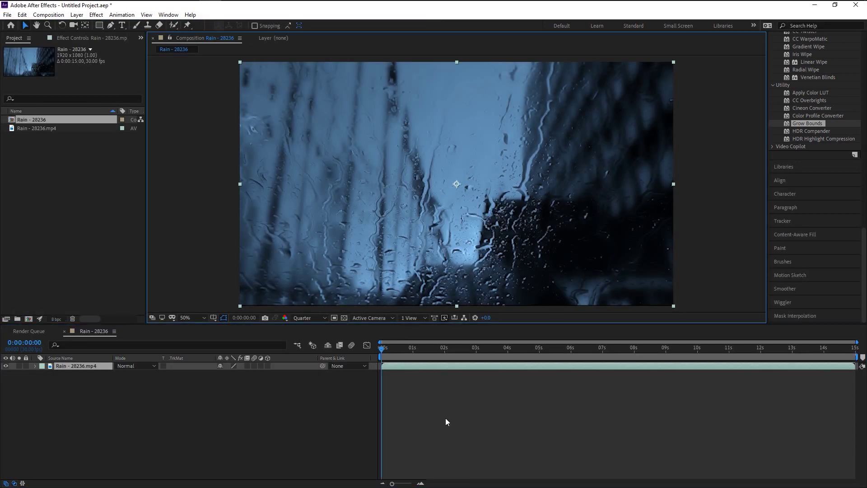
key("space")
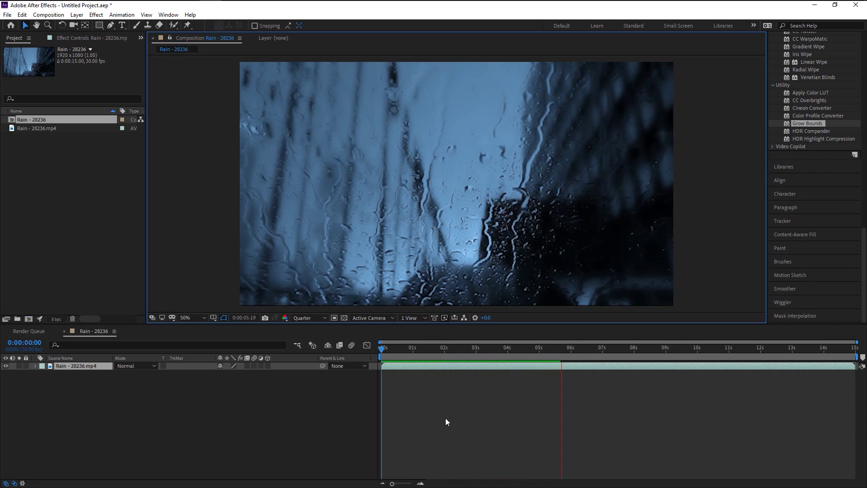
key("space")
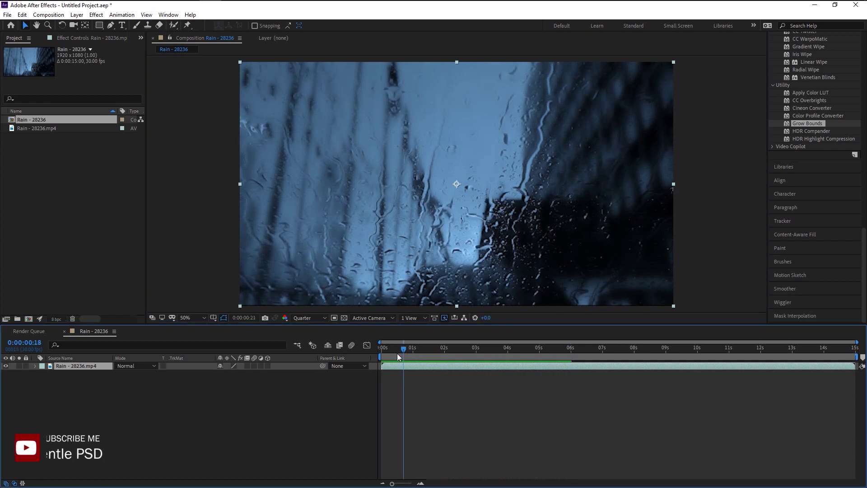
left_click(571, 422)
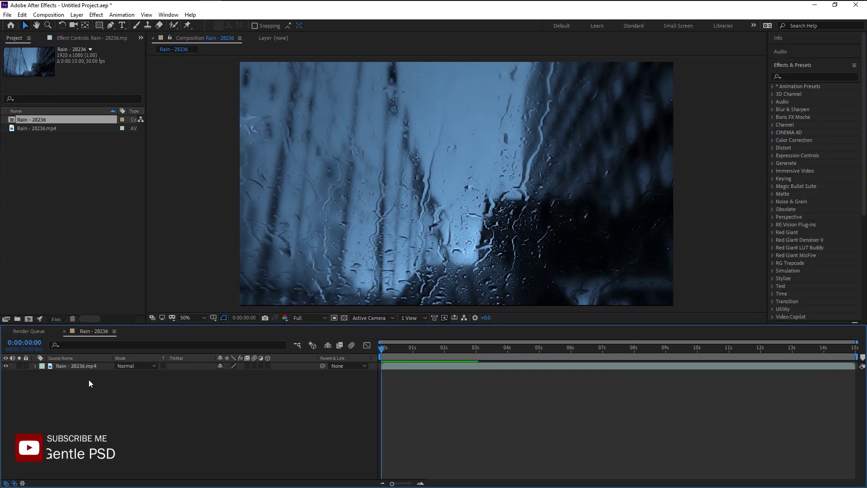
Add a 'Horror' text layer and move it just above the centre of the footage.
left_click(121, 26)
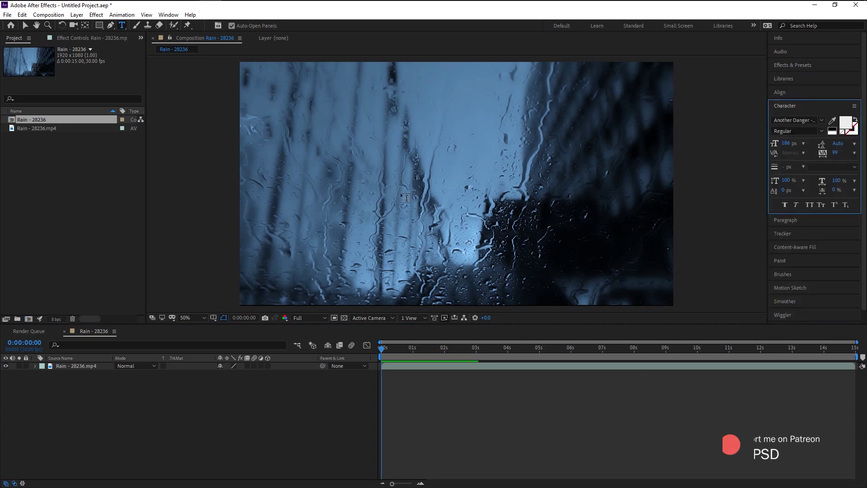
left_click(391, 216)
left_click(386, 211)
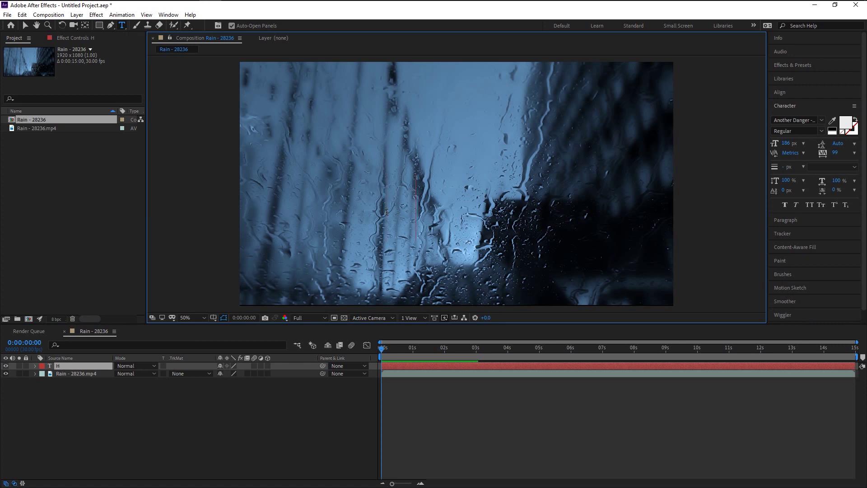
type("Horror")
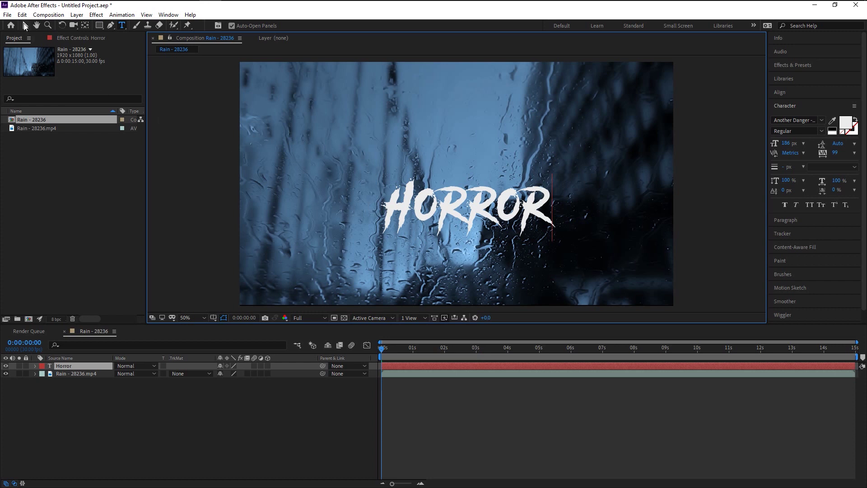
left_click(25, 25)
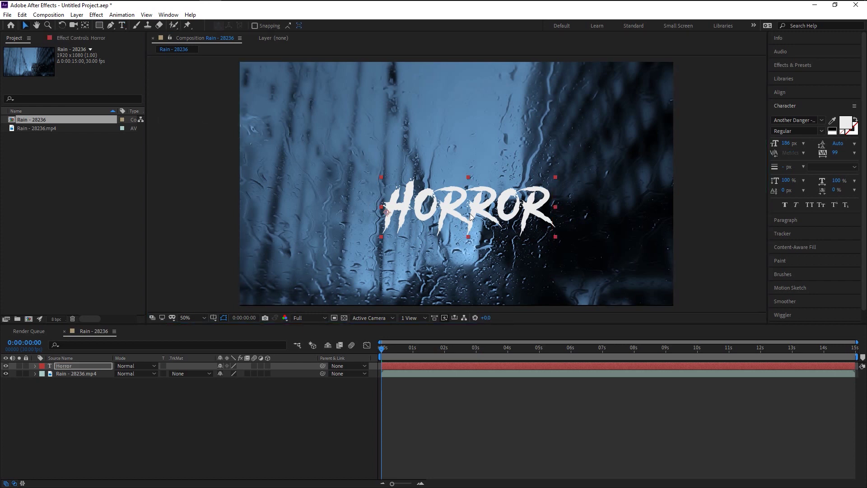
left_click_drag(470, 214, 452, 191)
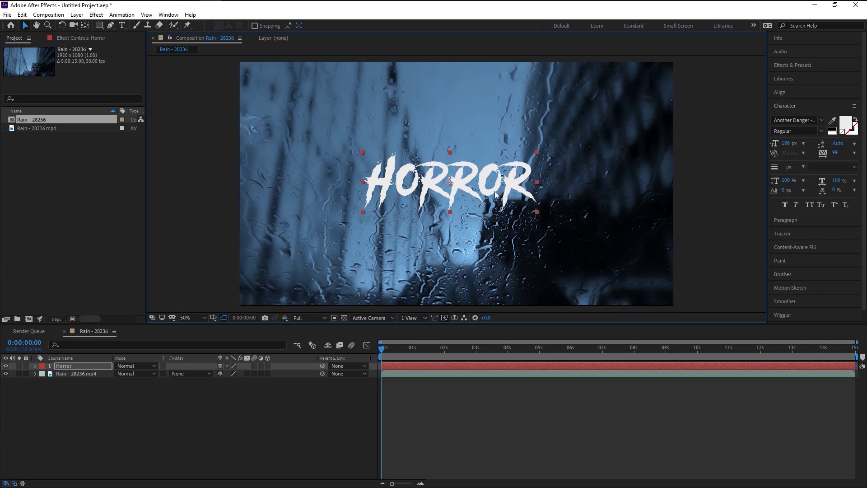
Scale the HORROR text to 123%, rotate it -6°, and nudge it slightly up-right.
left_click(70, 369)
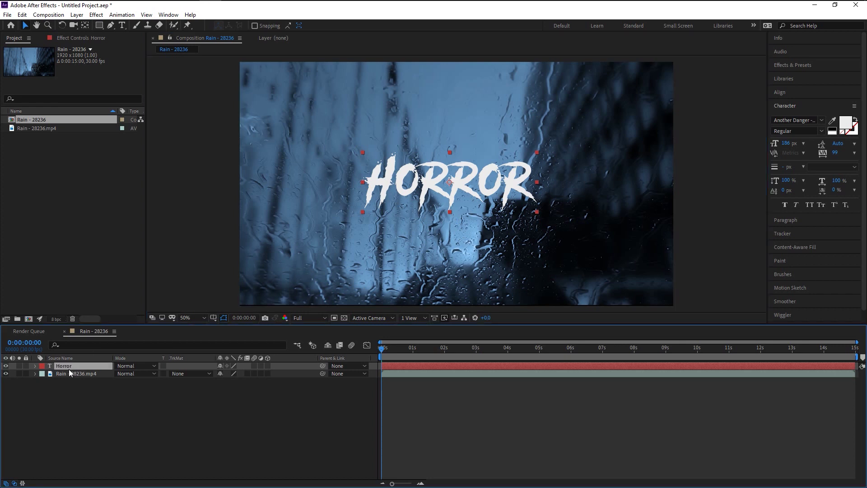
key("s")
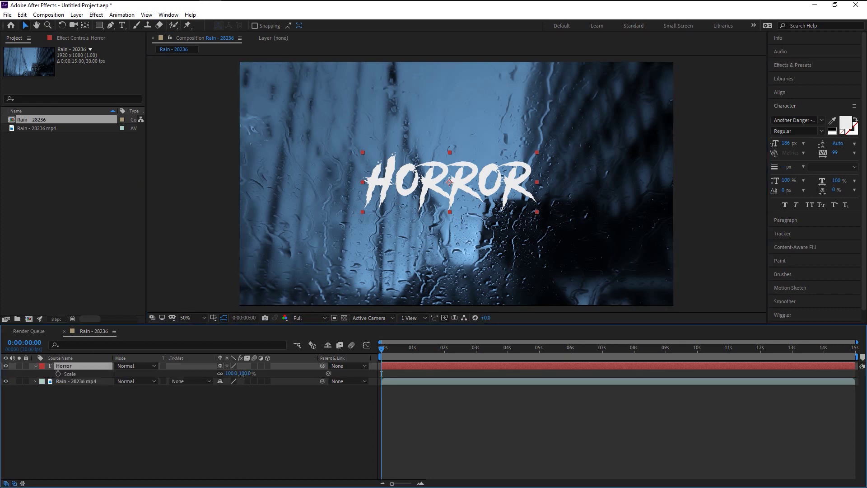
left_click_drag(242, 373, 253, 379)
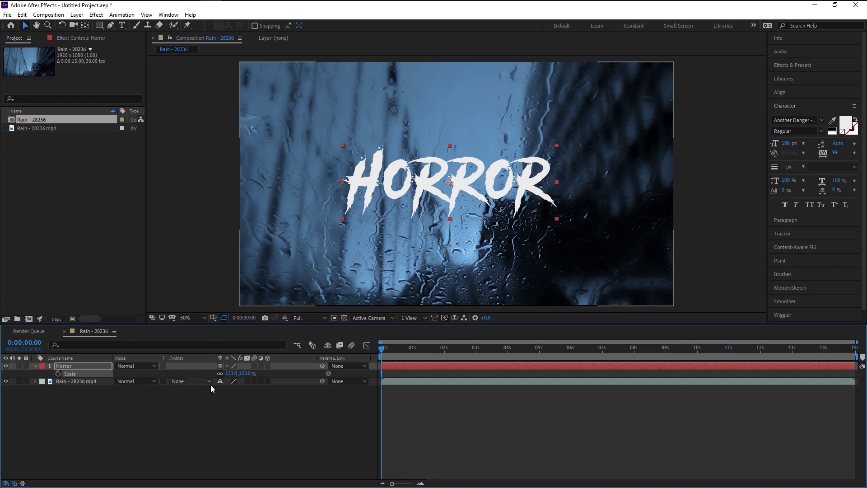
key("r")
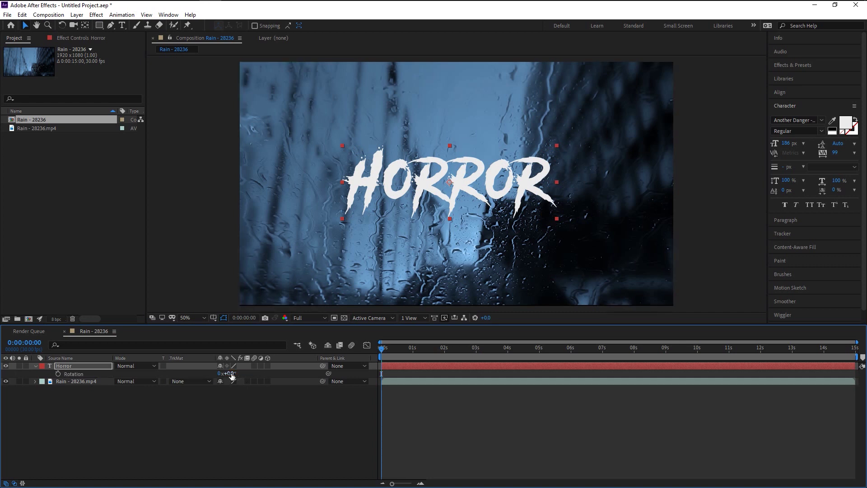
mouse_move(230, 374)
left_mouse_down()
mouse_move(219, 366)
mouse_move(239, 373)
left_mouse_up()
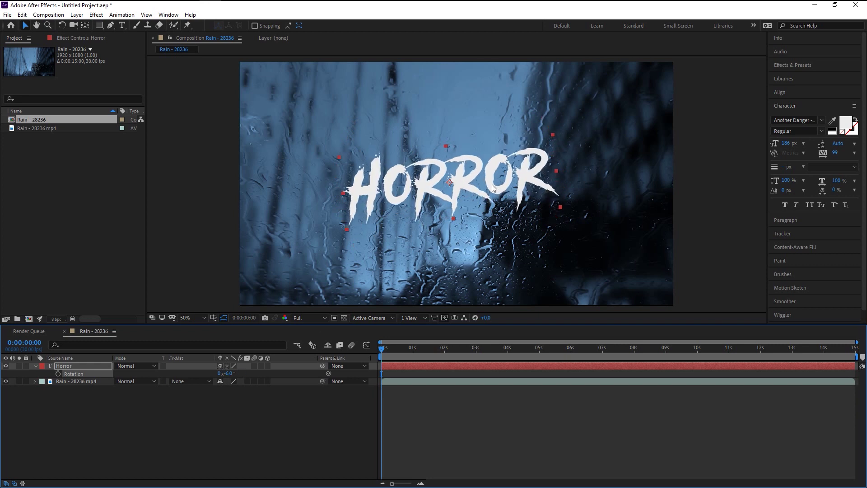
left_click_drag(492, 187, 497, 183)
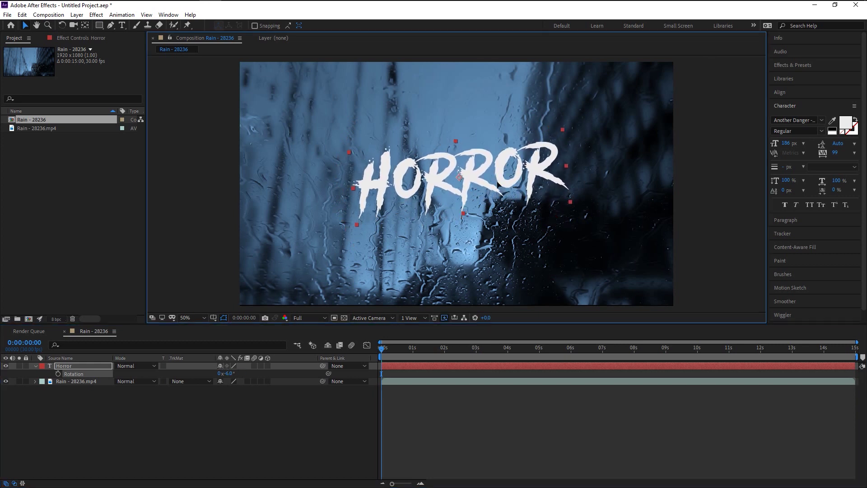
left_click(306, 431)
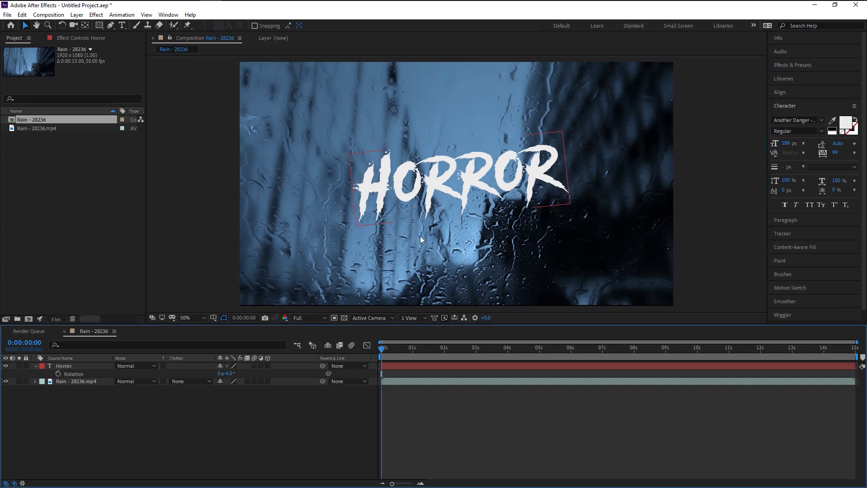
left_click(36, 367)
left_click(58, 367)
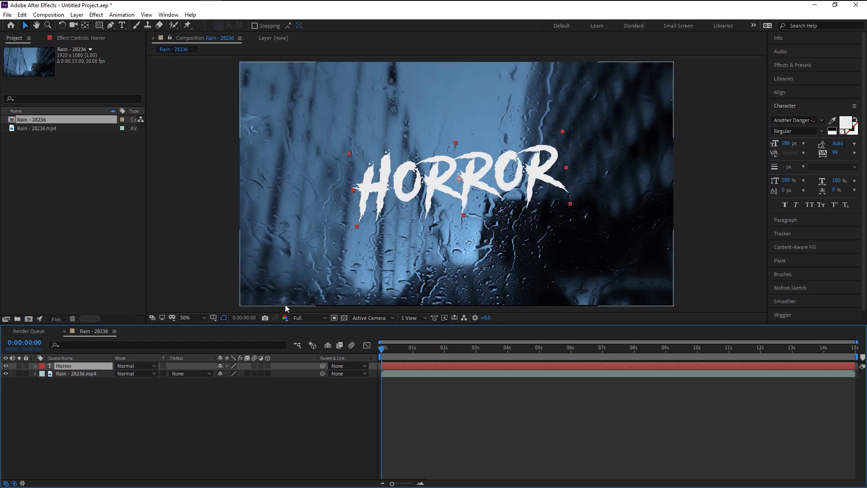
Set the Horror layer to Linear Burn and duplicate it into copies up to Horror 4.
left_click(145, 367)
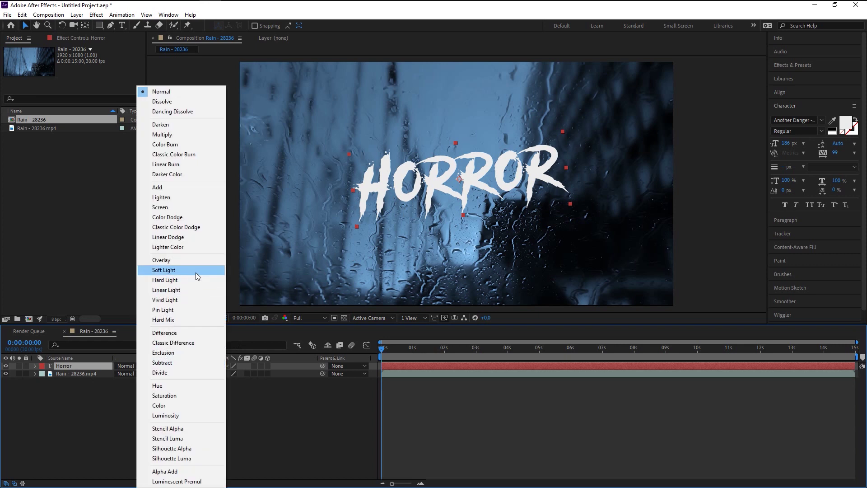
left_click(207, 163)
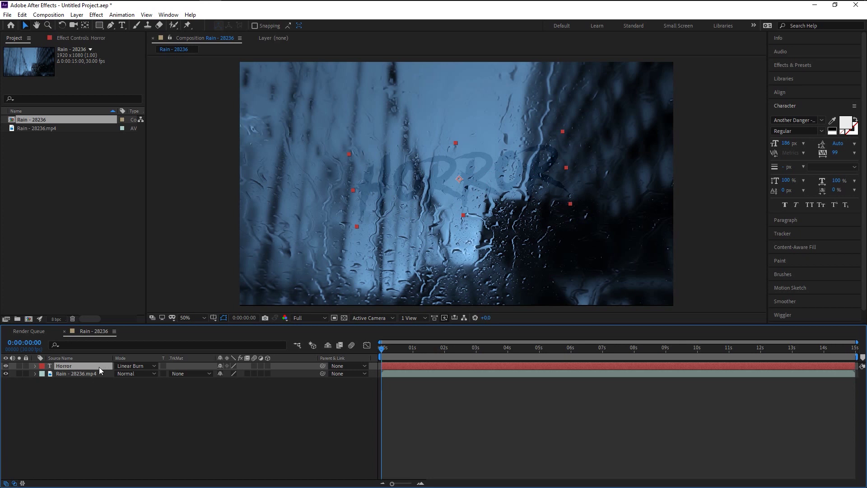
key("ctrl+d")
key("ctrl+d")
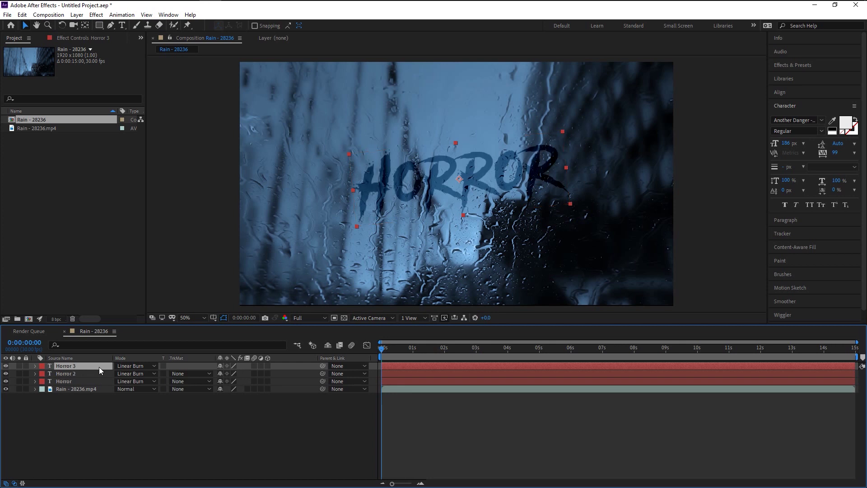
key("ctrl+d")
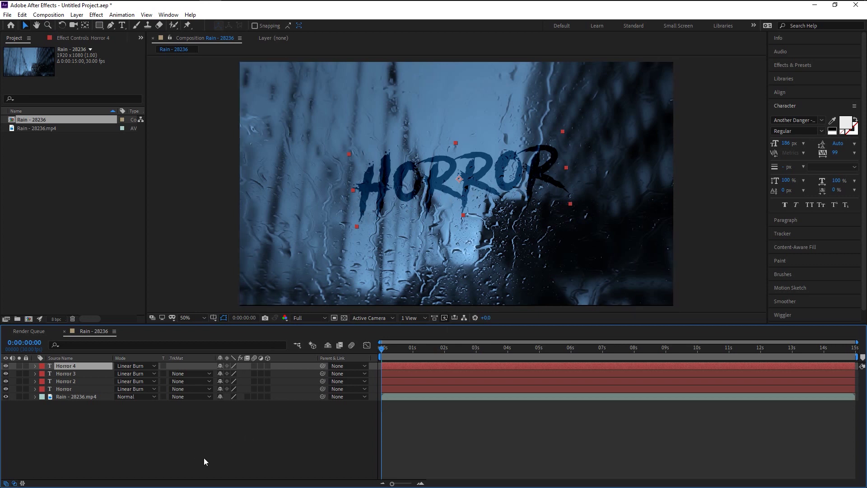
left_click(86, 377)
Enlarge the Horror 2 copy to about 127% and set its opacity to 80%.
left_click(83, 381)
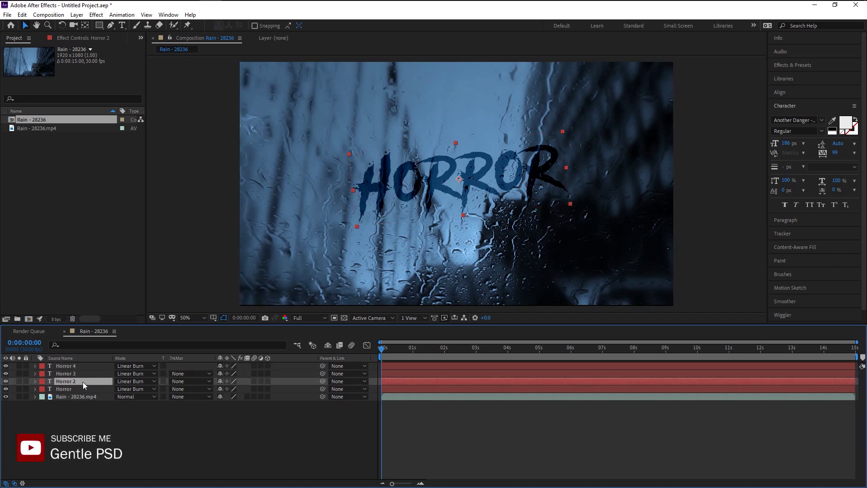
key("s")
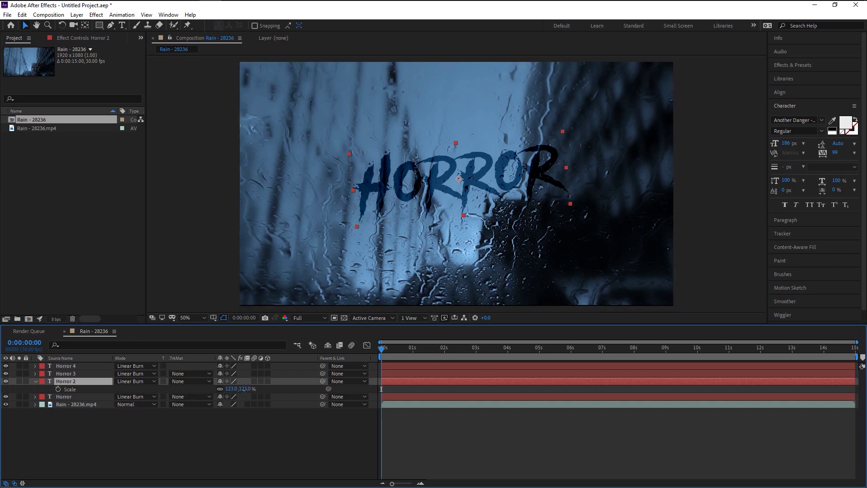
left_click_drag(244, 389, 245, 389)
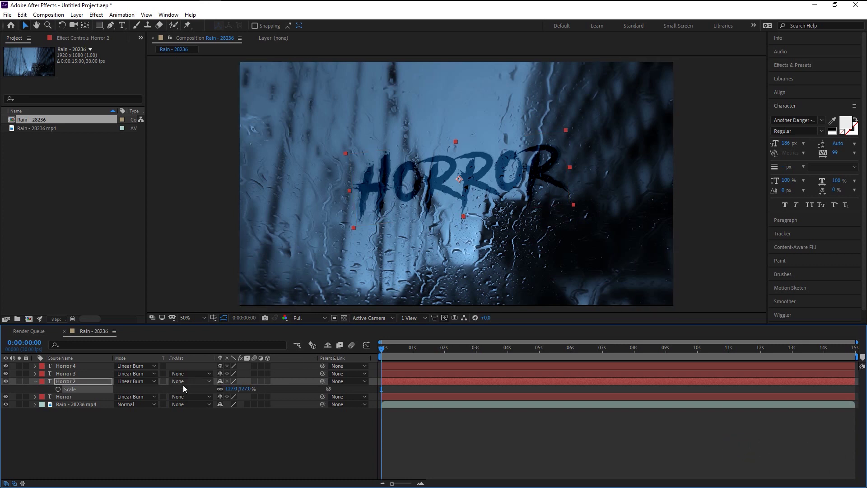
left_click(94, 380)
key("r")
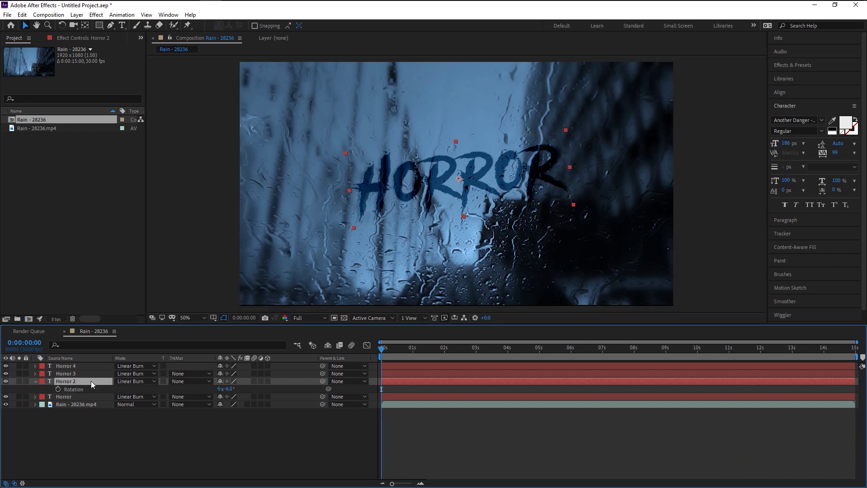
key("t")
left_click(222, 389)
type("90")
key("Return")
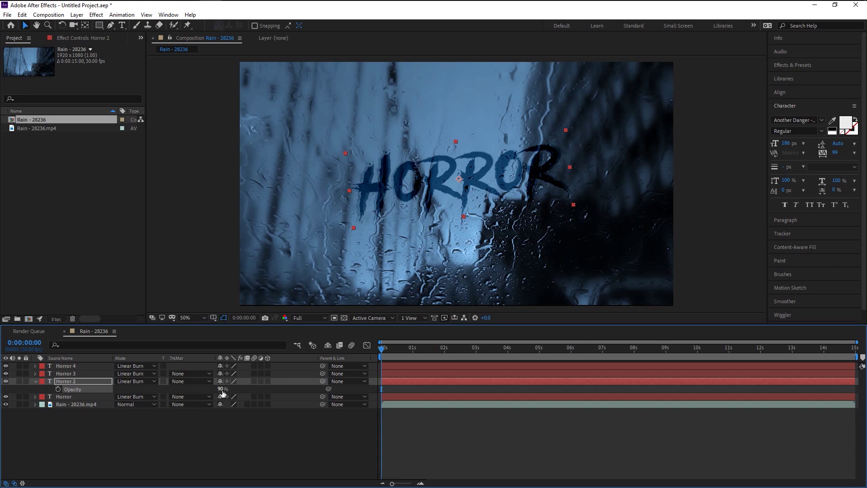
left_click(220, 389)
type("80")
key("Return")
left_click(247, 461)
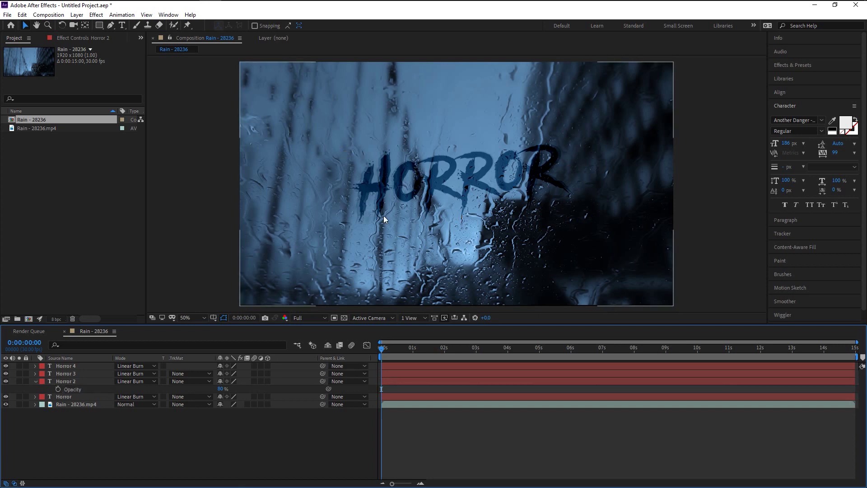
Scale the Horror 3 copy to 115% and set its opacity to 40%.
left_click(74, 373)
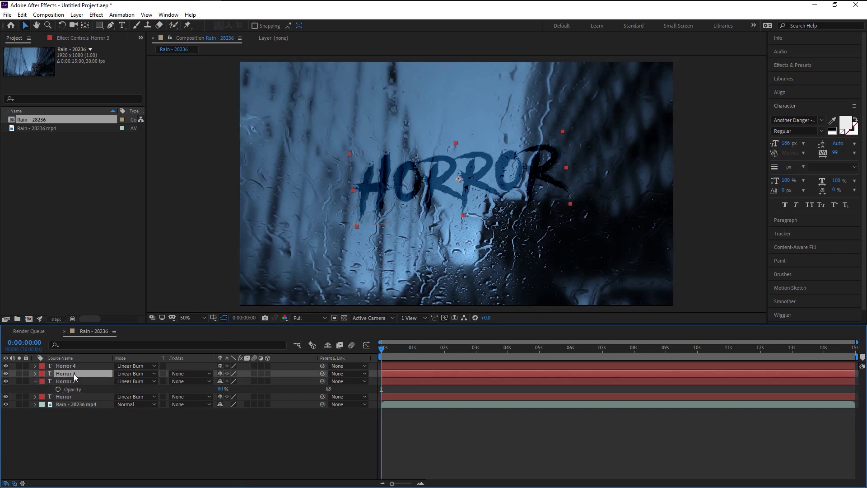
key("s")
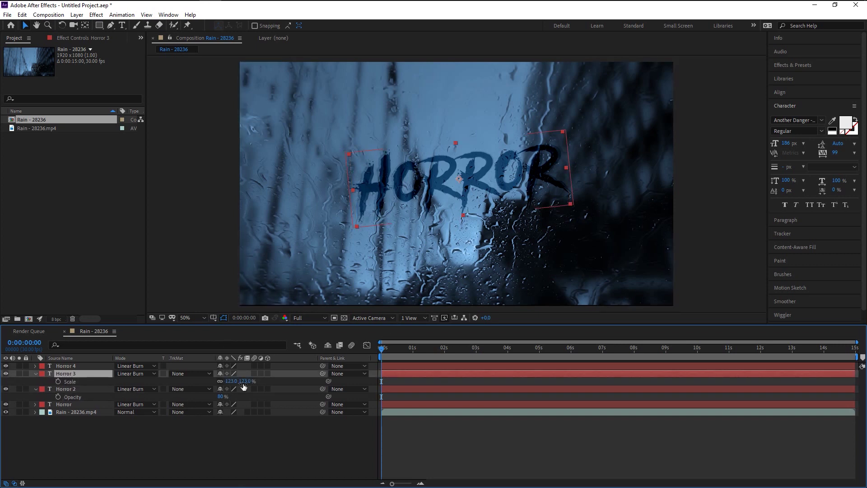
left_click_drag(244, 380, 238, 381)
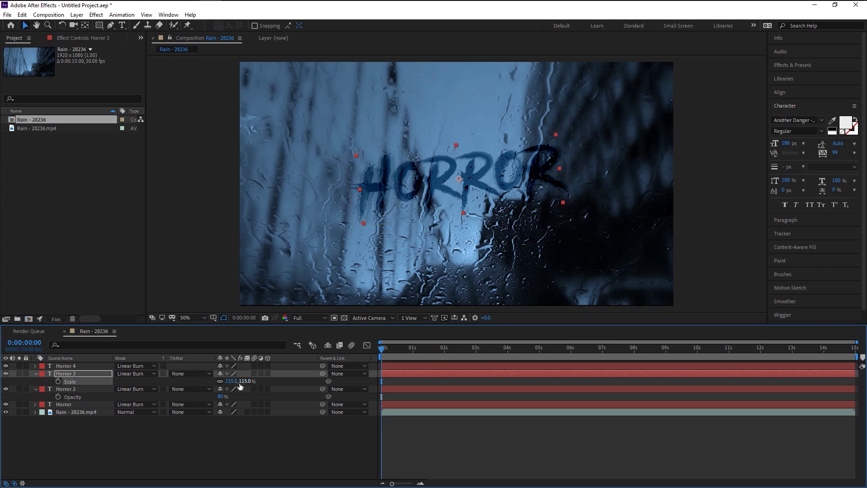
key("t")
left_click(222, 380)
type("40")
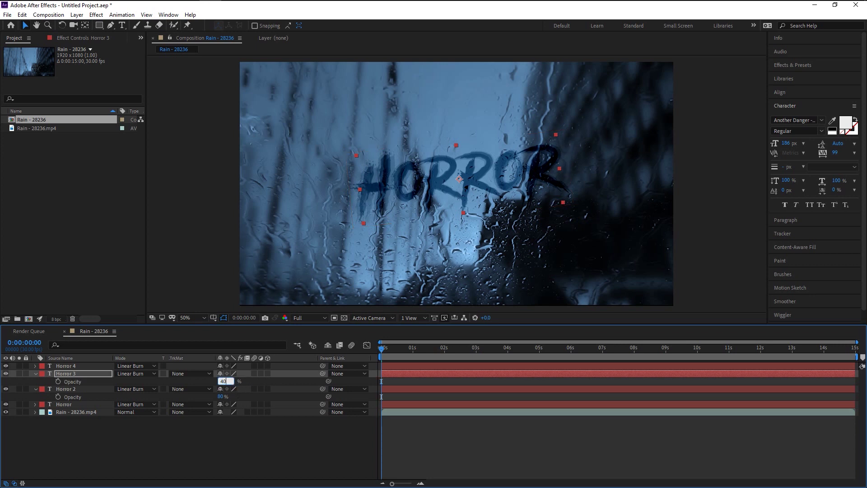
key("Return")
left_click(221, 451)
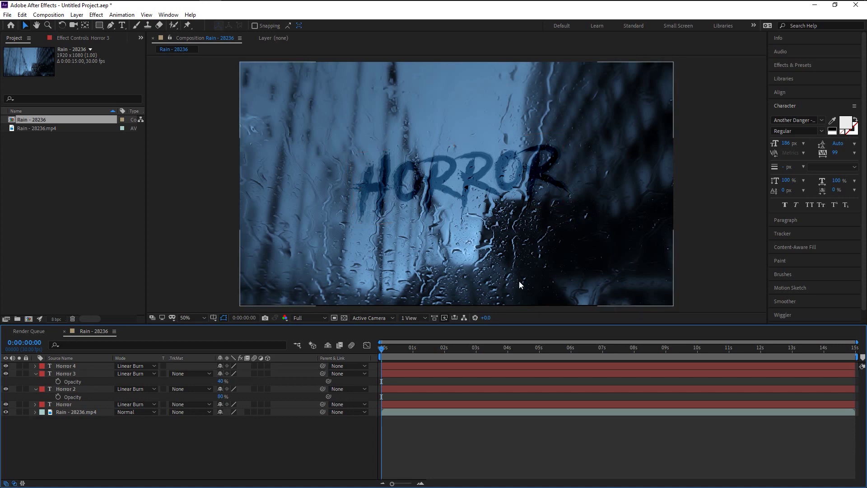
left_click(36, 374)
Duplicate Horror once more and pre-compose all five text layers as 'horror text'.
left_click(36, 381)
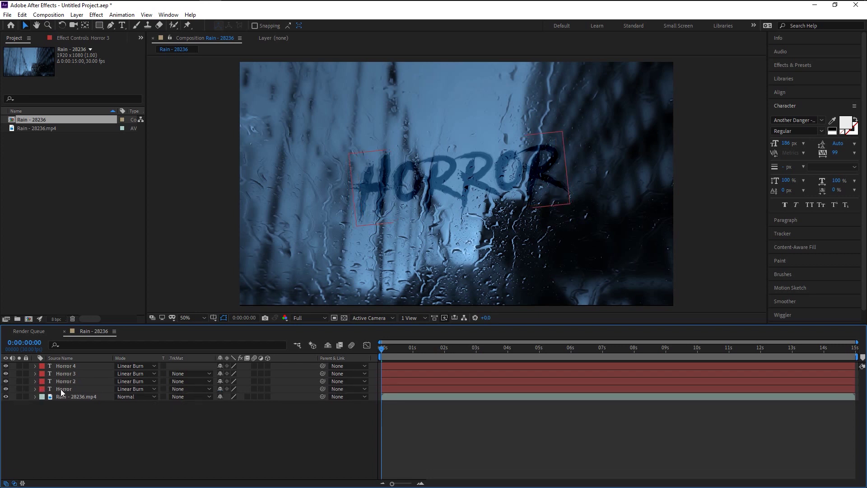
left_click(64, 389)
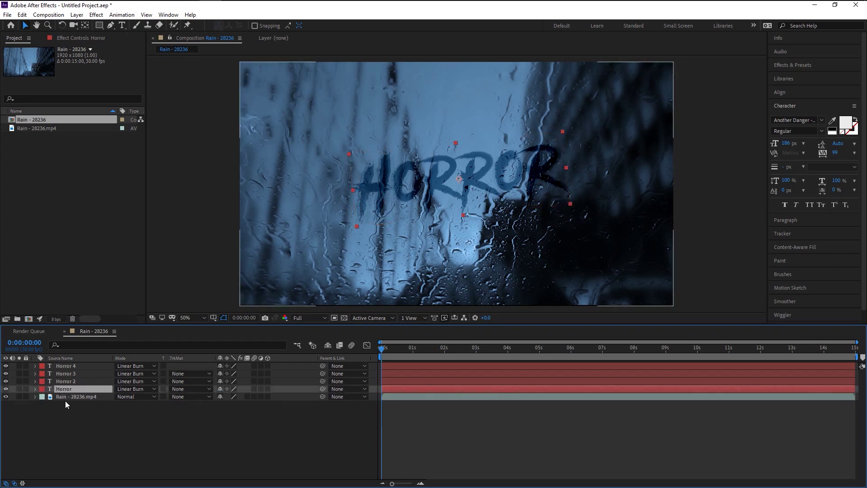
key("ctrl+d")
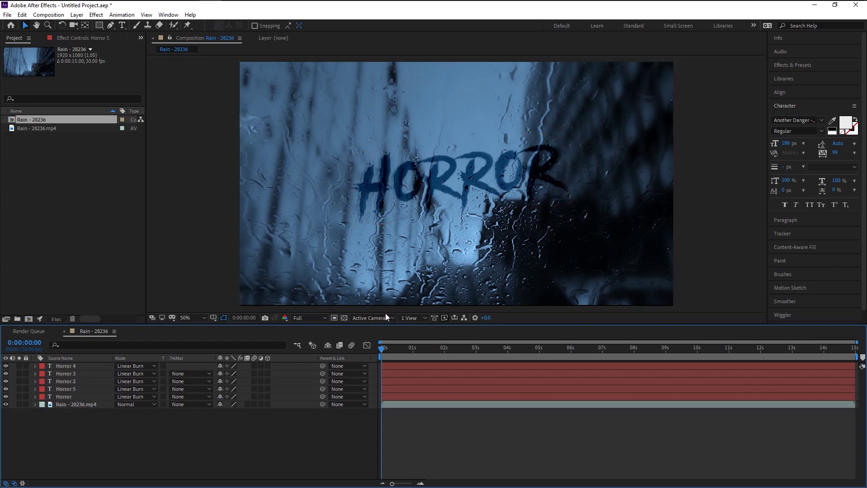
left_click(79, 395)
left_click(85, 366, "shift")
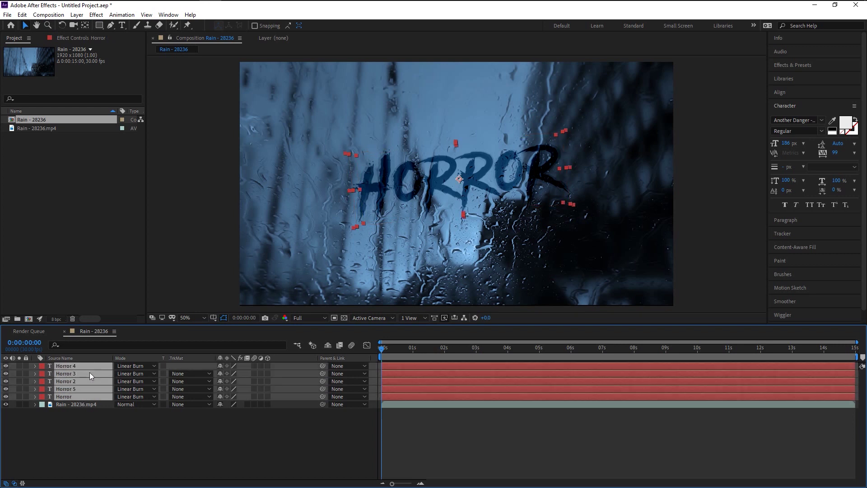
right_click(79, 380)
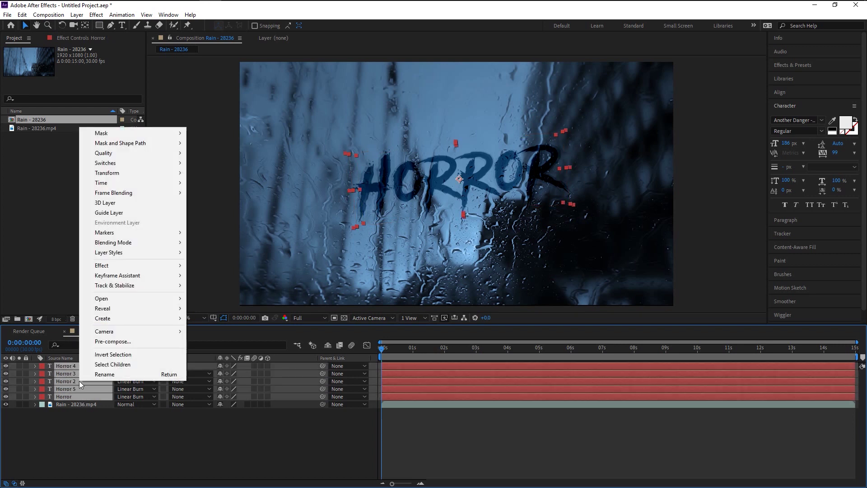
left_click(123, 341)
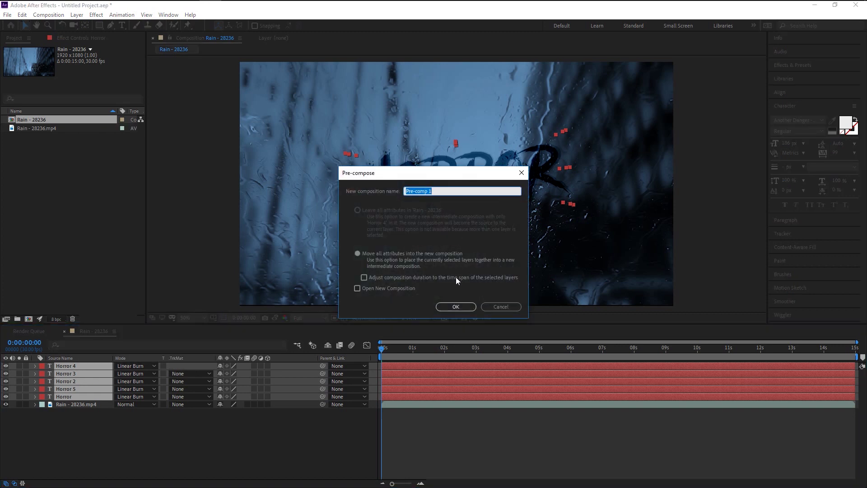
key("BackSpace")
type("horror text")
left_click(456, 306)
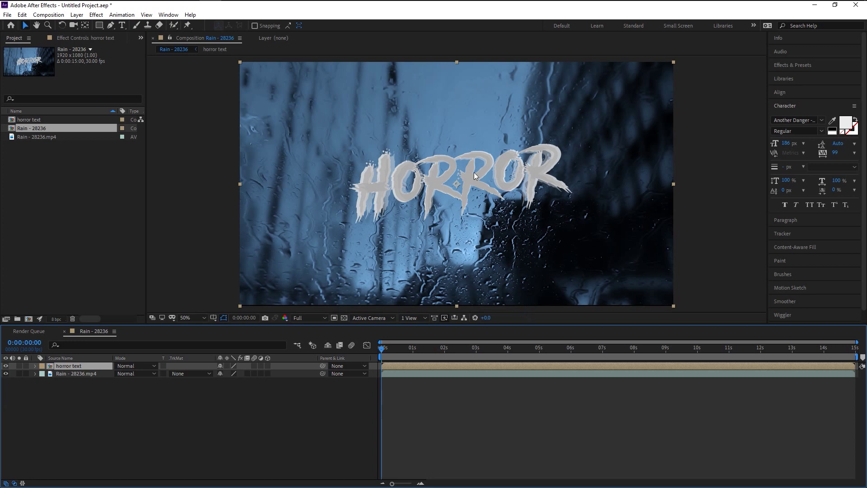
Set the horror text precomp to Linear Burn and preview the result.
left_click(134, 367)
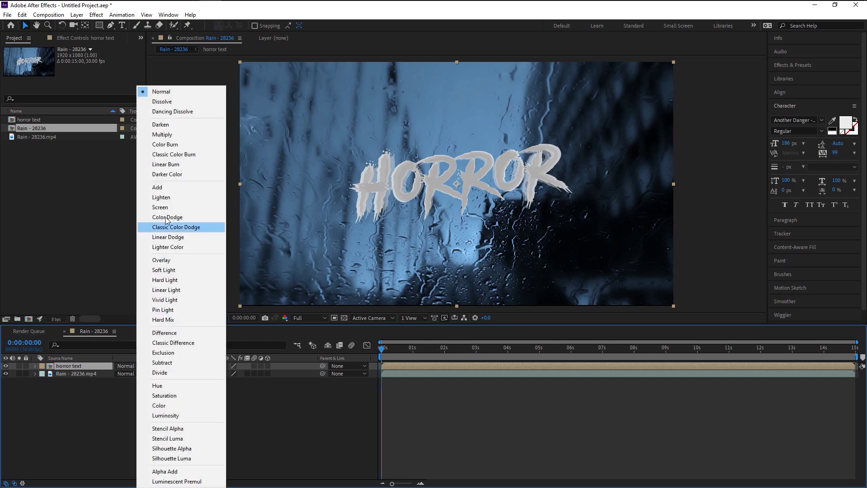
left_click(166, 164)
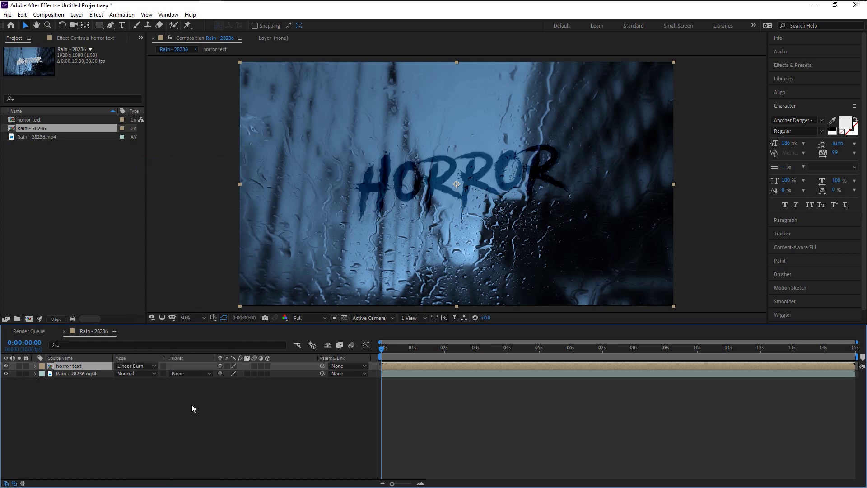
left_click(170, 397)
key("space")
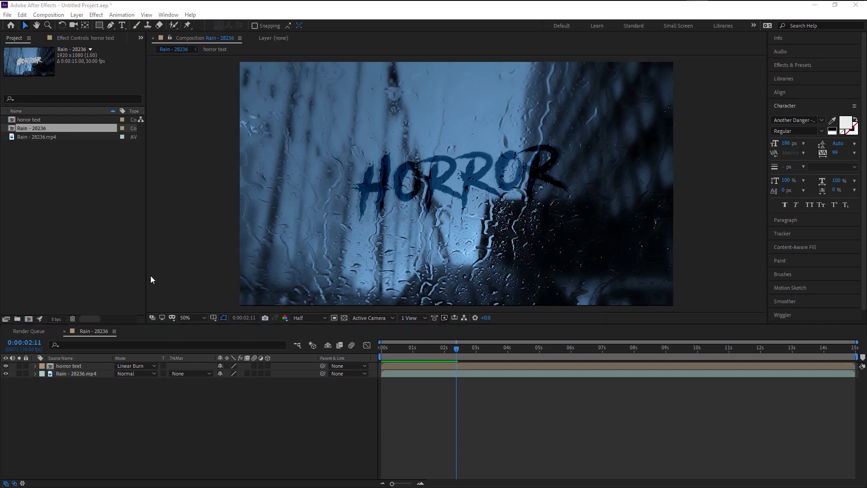
Import Ink Black to white.mp4 and place it above the horror text layer.
left_click(100, 9)
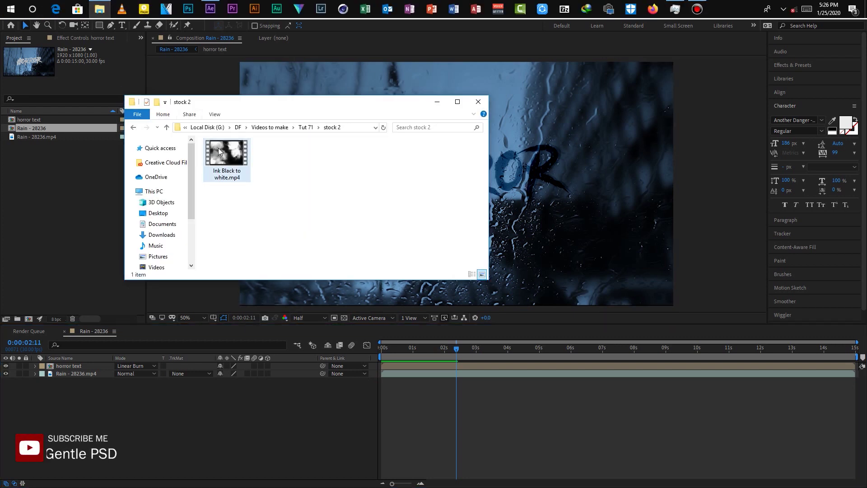
left_click(219, 151)
left_click_drag(239, 163, 74, 191)
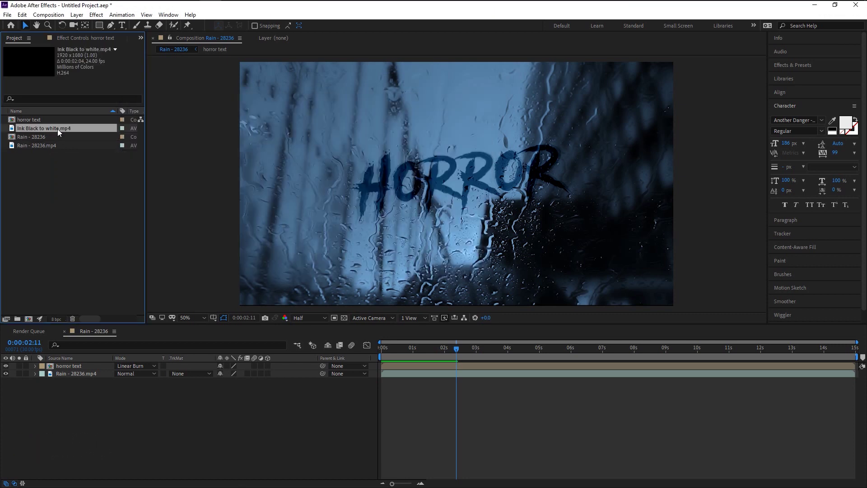
mouse_move(58, 129)
left_mouse_down()
mouse_move(48, 221)
mouse_move(52, 354)
mouse_move(80, 364)
left_mouse_up()
Preview the ink clip and shift it to start around two seconds.
left_click(382, 352)
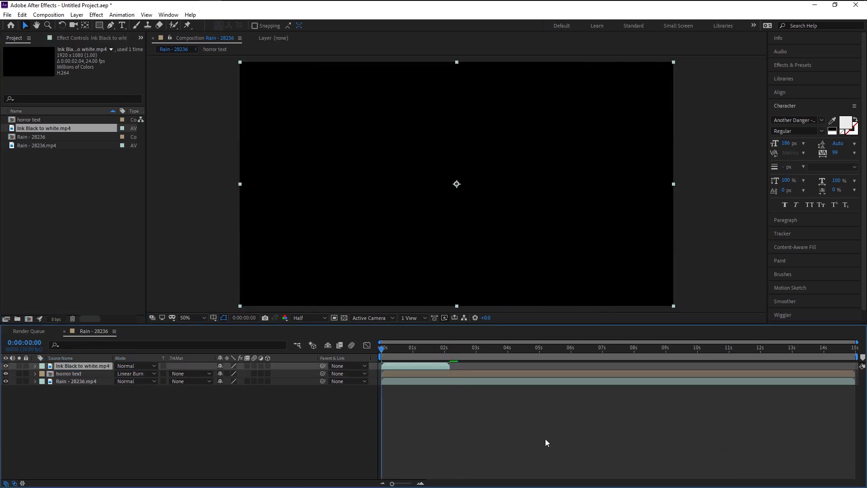
key("space")
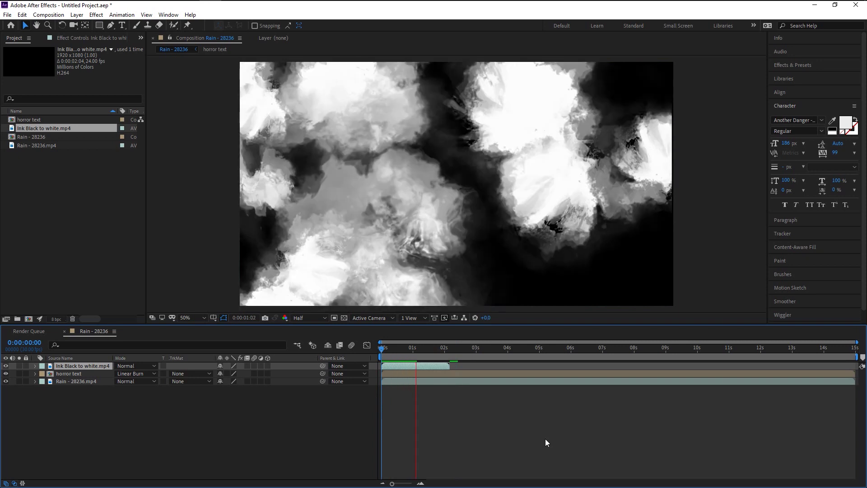
key("space")
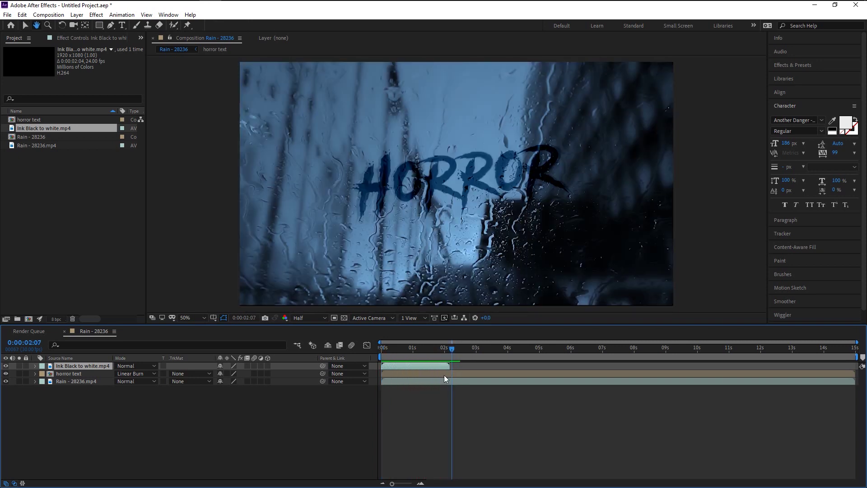
mouse_move(405, 354)
left_mouse_down()
mouse_move(384, 355)
mouse_move(445, 365)
mouse_move(395, 349)
mouse_move(448, 365)
mouse_move(397, 350)
left_mouse_up()
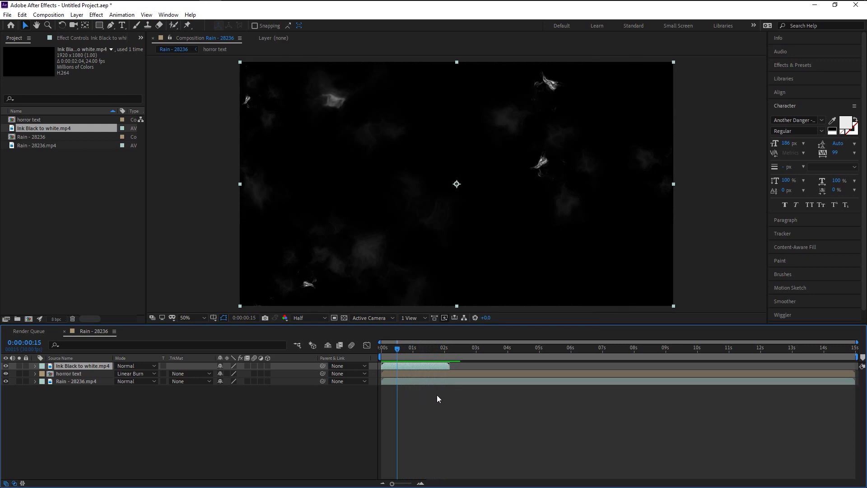
mouse_move(403, 368)
left_mouse_down()
mouse_move(465, 369)
mouse_move(444, 350)
mouse_move(488, 367)
mouse_move(460, 367)
left_mouse_up()
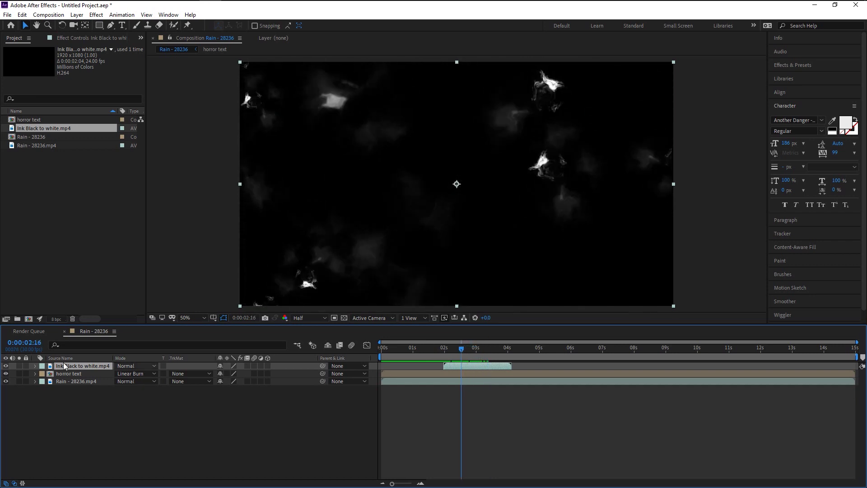
left_click(5, 366)
left_click(6, 366)
left_click(186, 374)
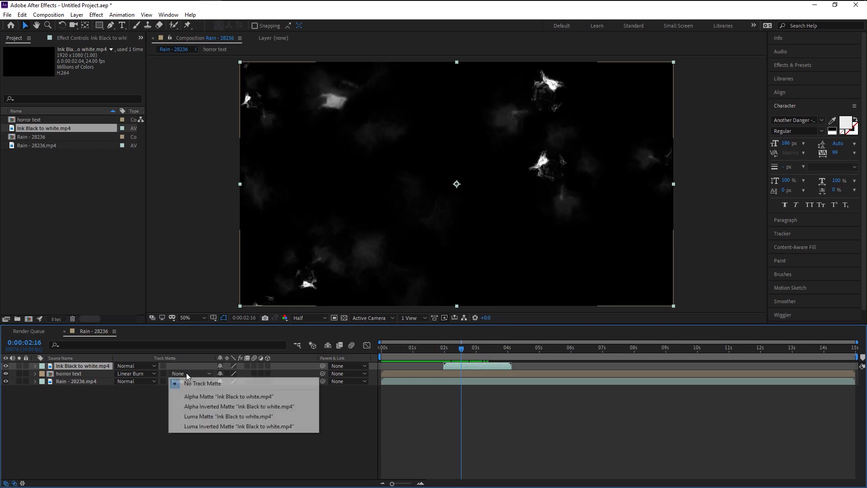
left_click(202, 418)
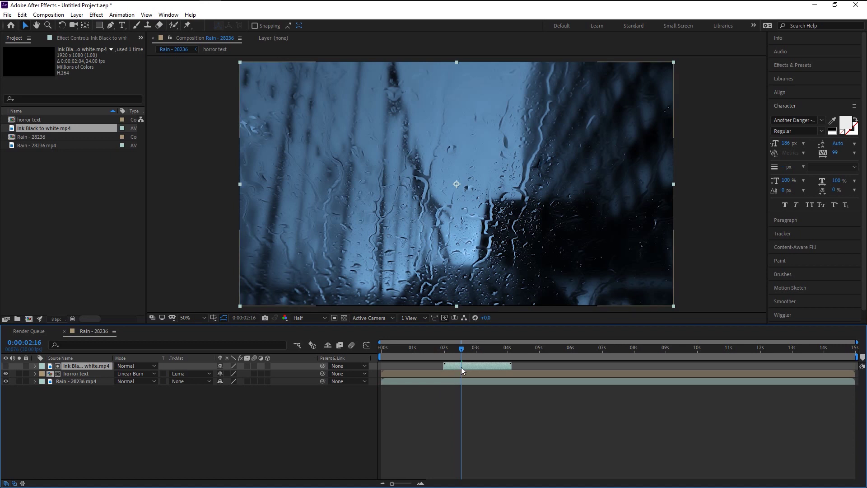
key("Page_Up")
key("Page_Up")
key("Page_Up")
key("Page_Up")
key("Page_Up")
key("Page_Up")
key("Page_Up")
key("Page_Up")
key("Page_Up")
key("Page_Up")
key("Page_Up")
key("Page_Up")
key("Page_Up")
key("Page_Up")
key("Page_Up")
key("Page_Up")
key("Page_Up")
key("Page_Up")
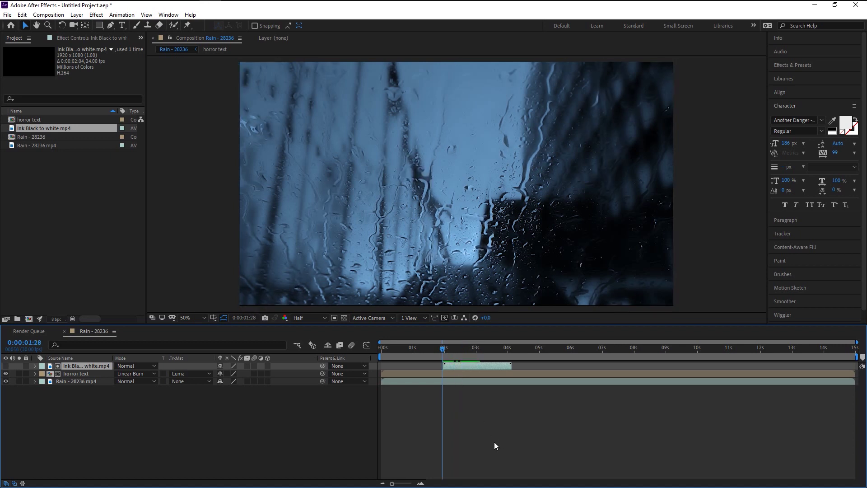
key("space")
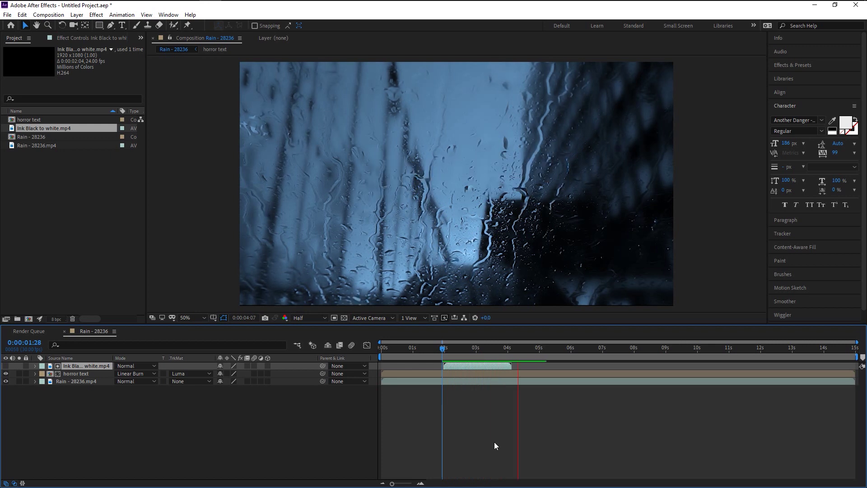
key("space")
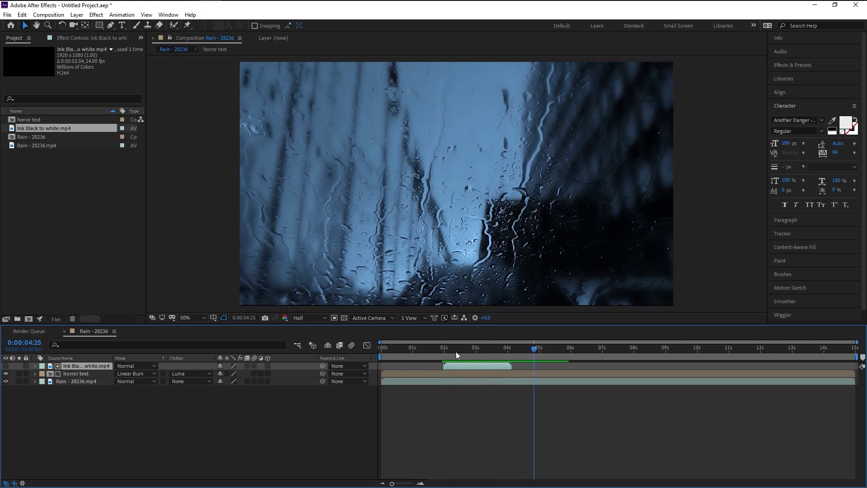
left_click_drag(449, 353, 445, 350)
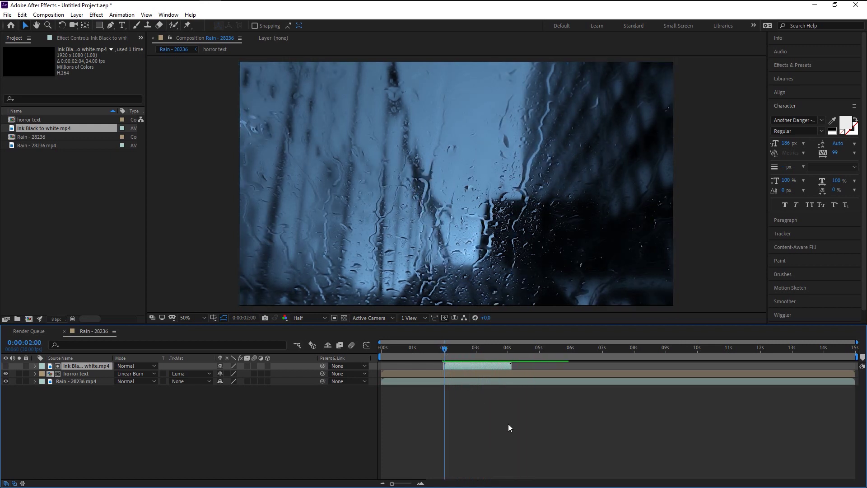
key("space")
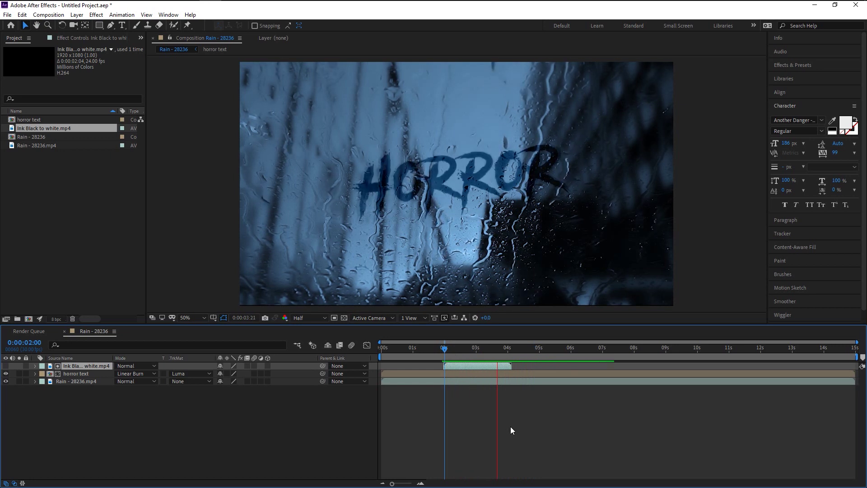
key("space")
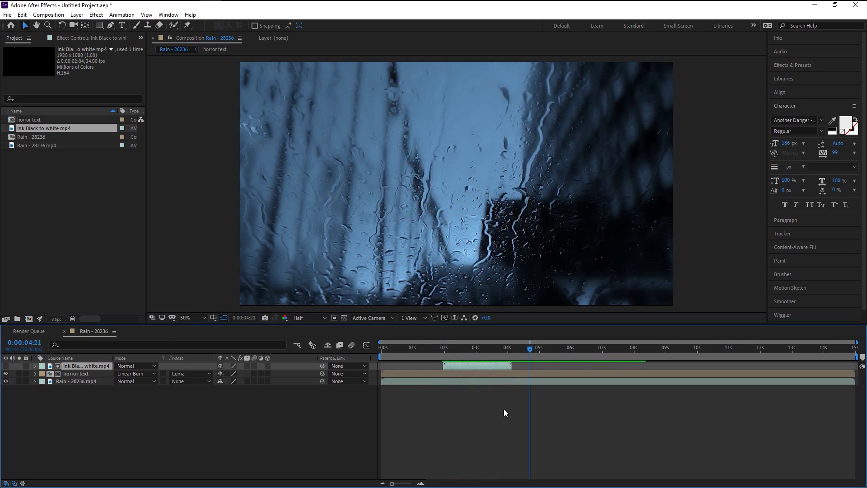
left_click(445, 352)
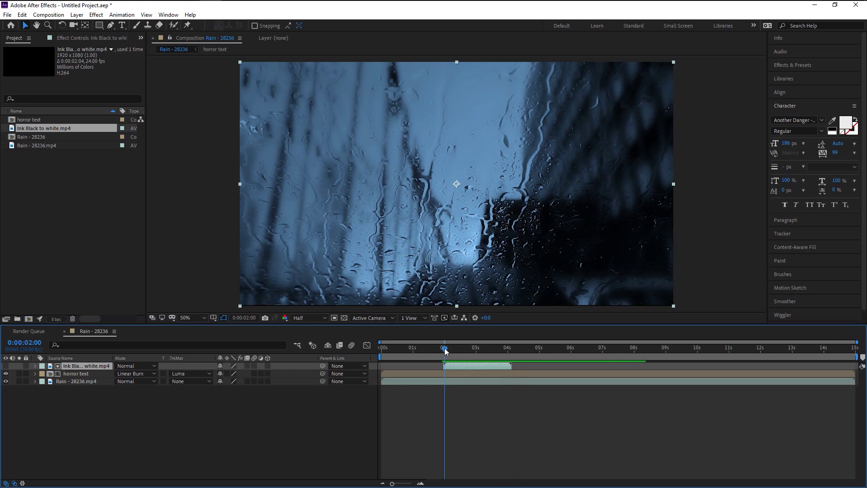
key("space")
left_click_drag(445, 351, 448, 372)
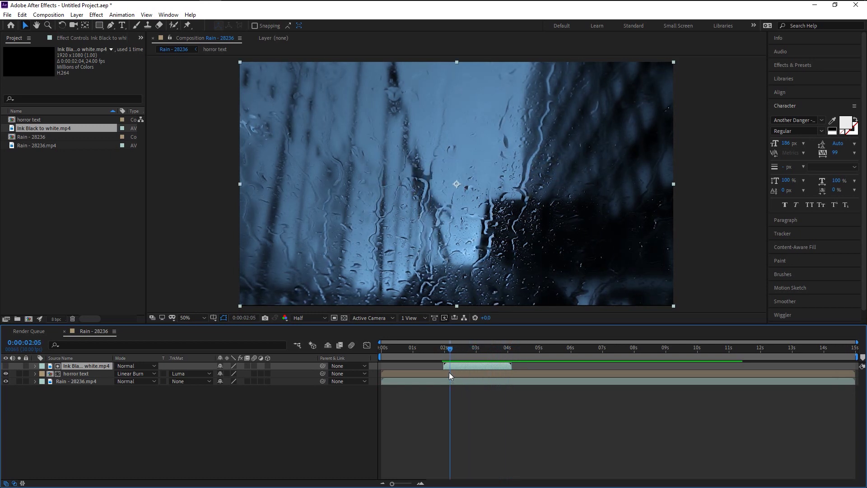
Time-stretch the Ink Black layer to 0:00:07:05 and scrub through the slower reveal.
key("space")
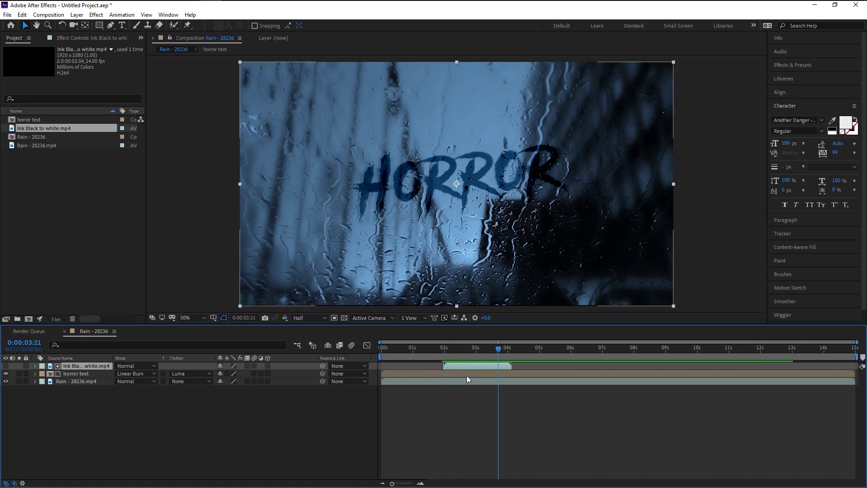
right_click(470, 368)
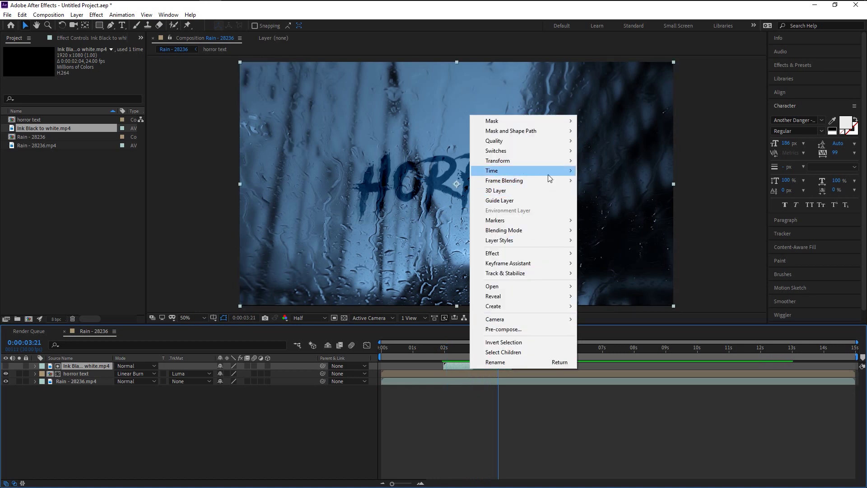
mouse_move(548, 175)
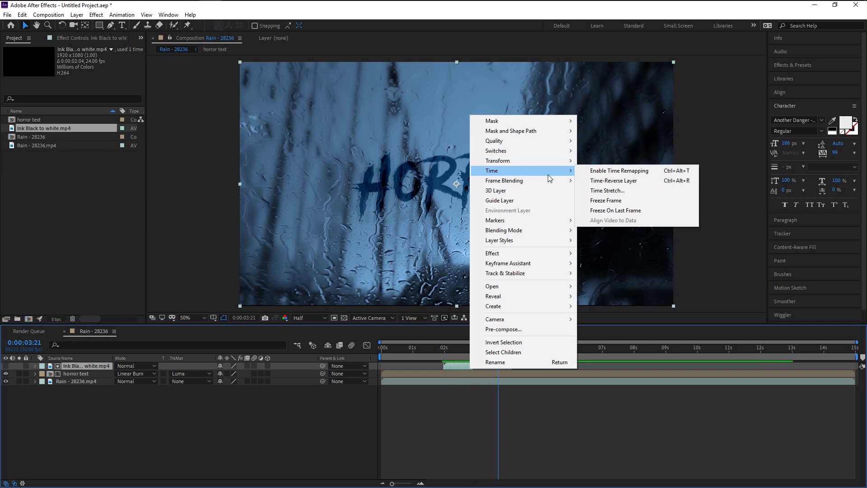
left_click(614, 191)
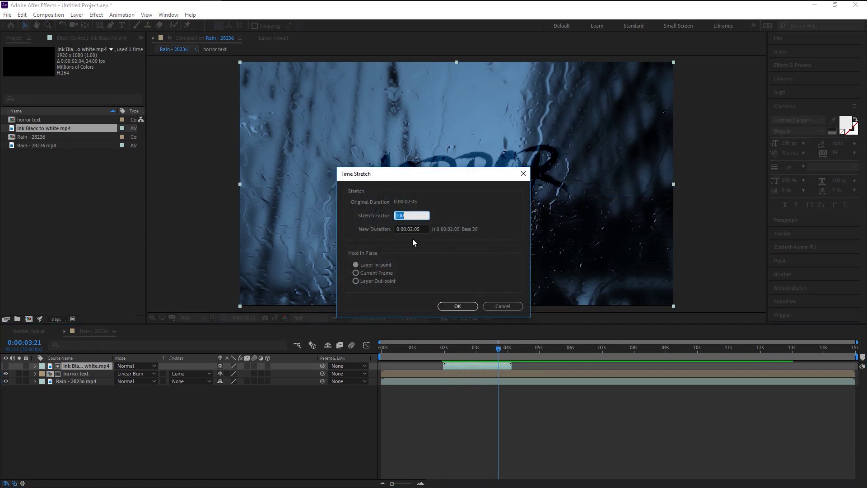
left_click(411, 228)
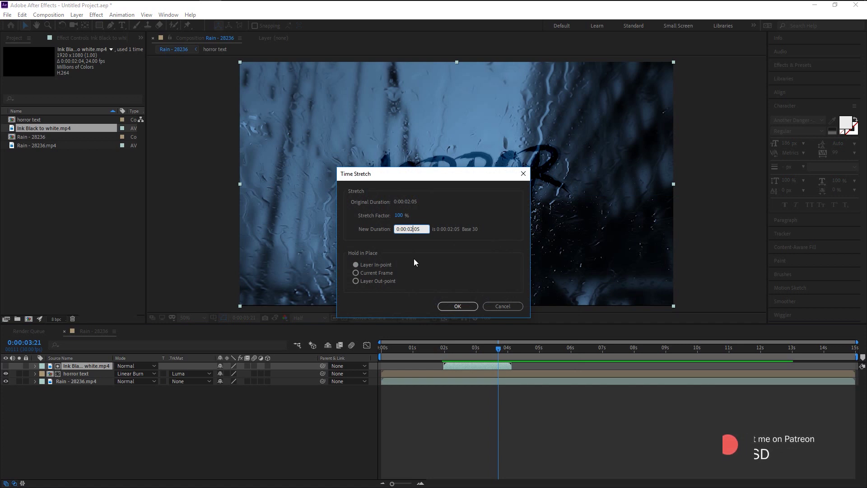
key("BackSpace")
key("BackSpace")
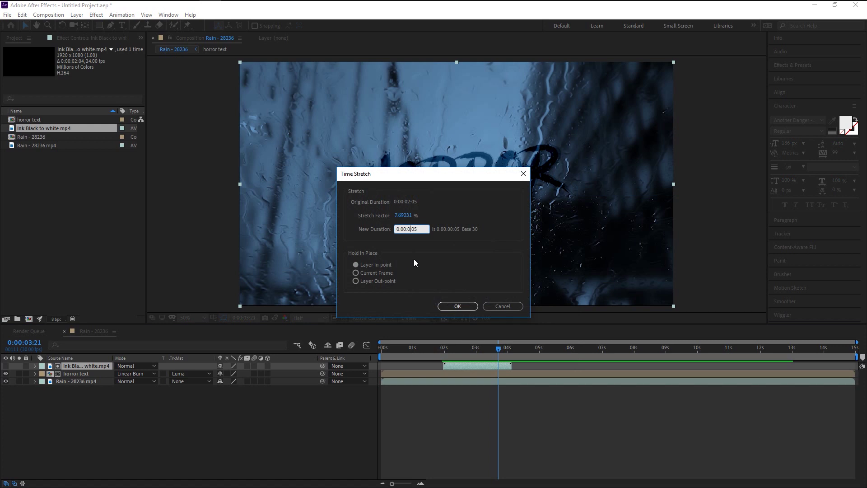
type("7")
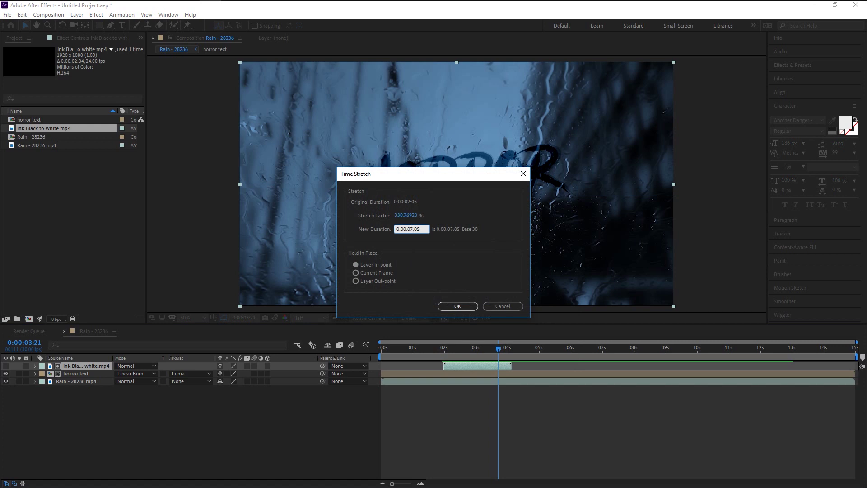
left_click(468, 306)
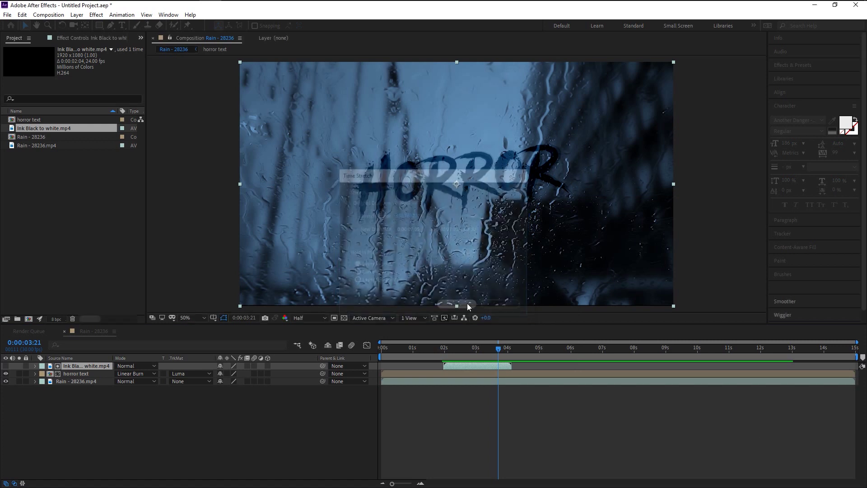
left_click(457, 351)
mouse_move(452, 347)
left_mouse_down()
mouse_move(588, 376)
mouse_move(491, 359)
mouse_move(565, 362)
mouse_move(590, 375)
left_mouse_up()
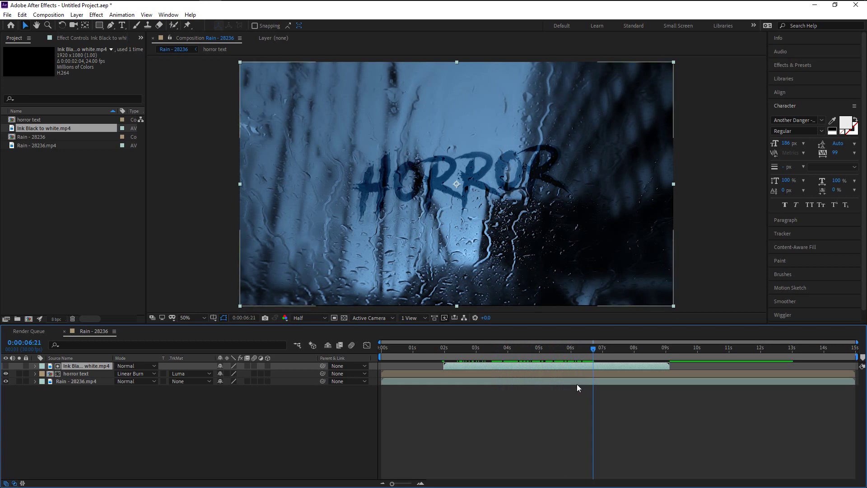
left_click(640, 351)
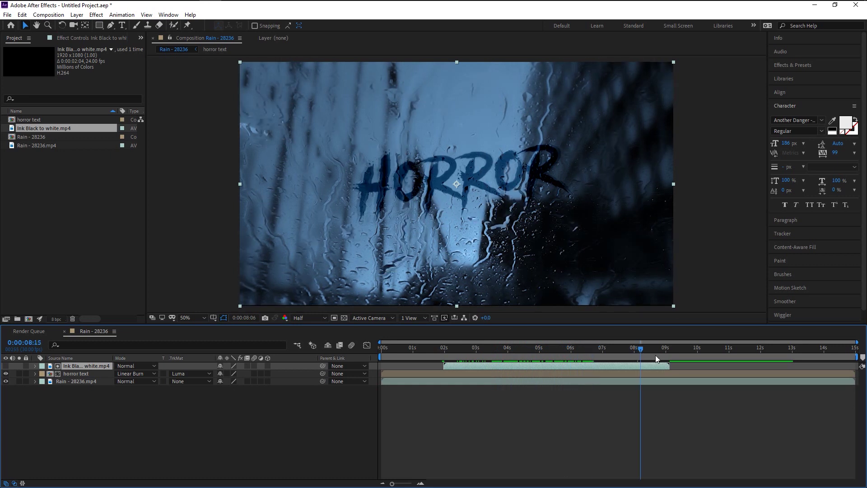
left_click_drag(655, 358, 670, 370)
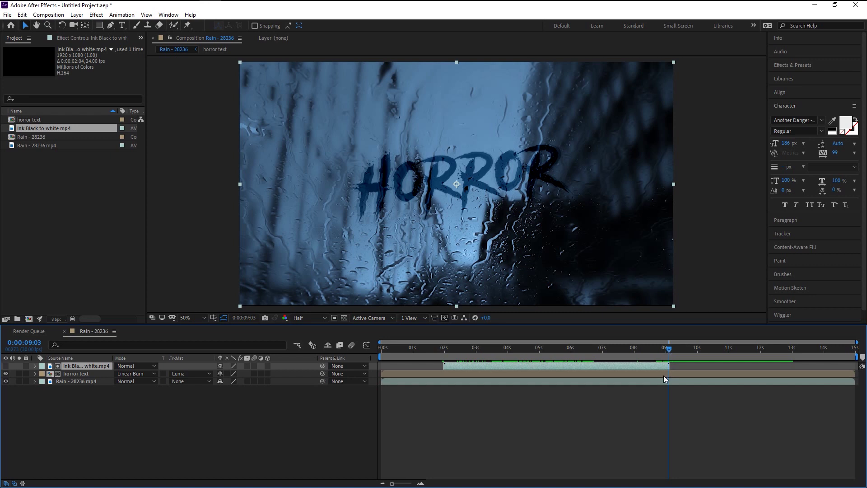
left_click(663, 374)
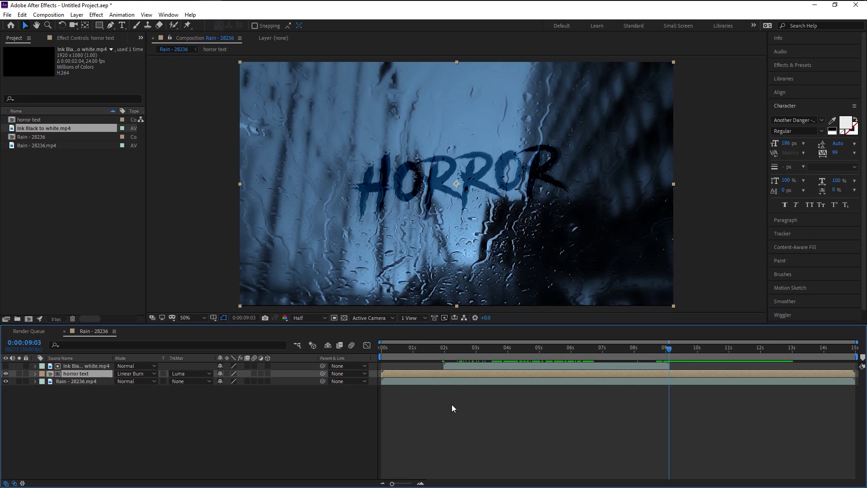
Split horror text at 0:00:09:03 and set the later part to No Track Matte.
key("ctrl+shift+d")
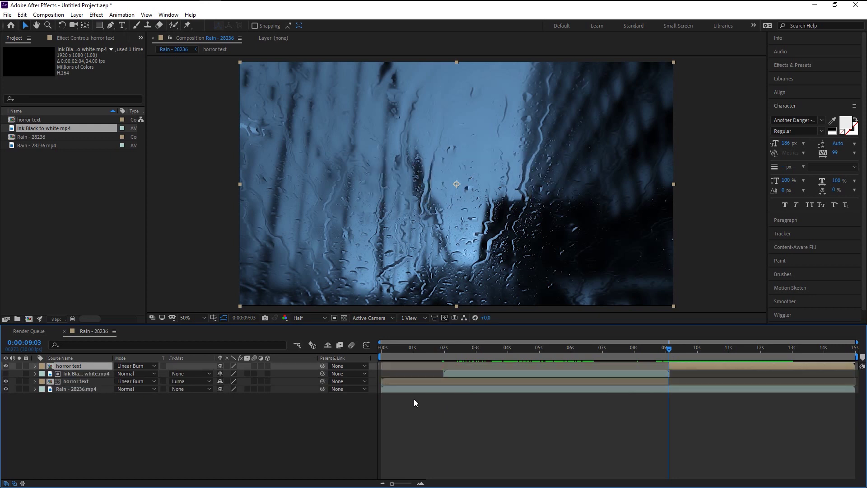
left_click(69, 381)
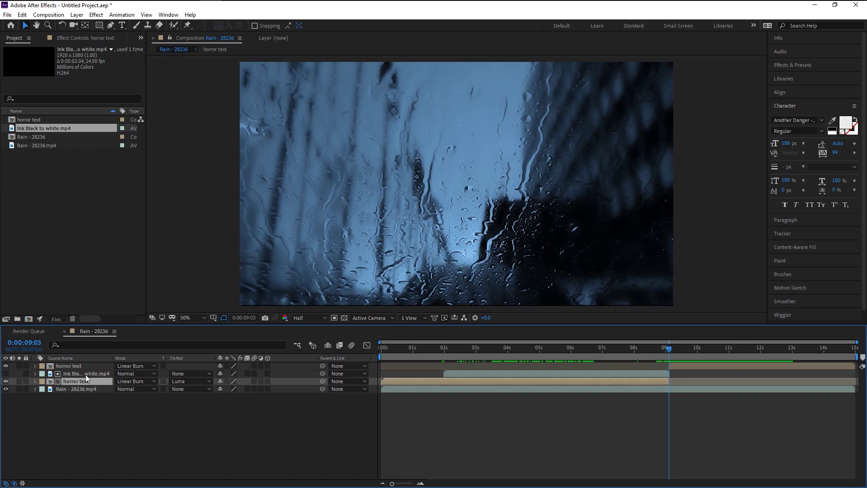
left_click(83, 367)
left_click(82, 378)
left_click(82, 367)
left_click(80, 381)
left_click(81, 367)
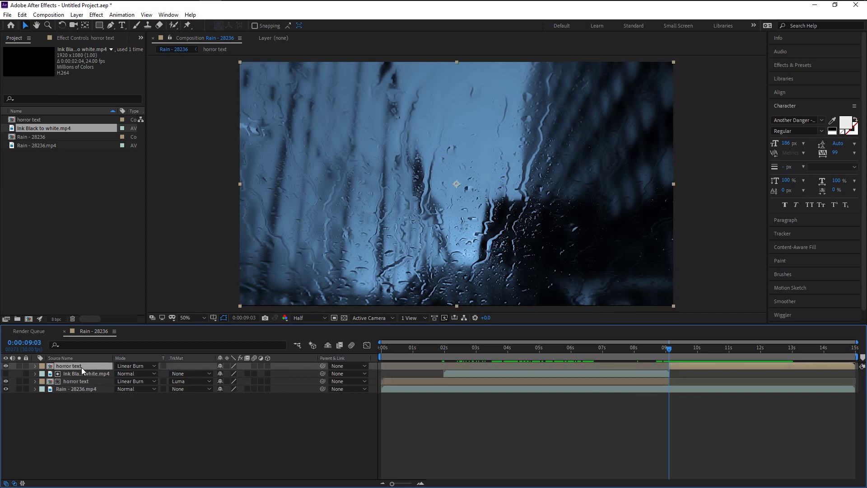
left_click_drag(83, 366, 85, 383)
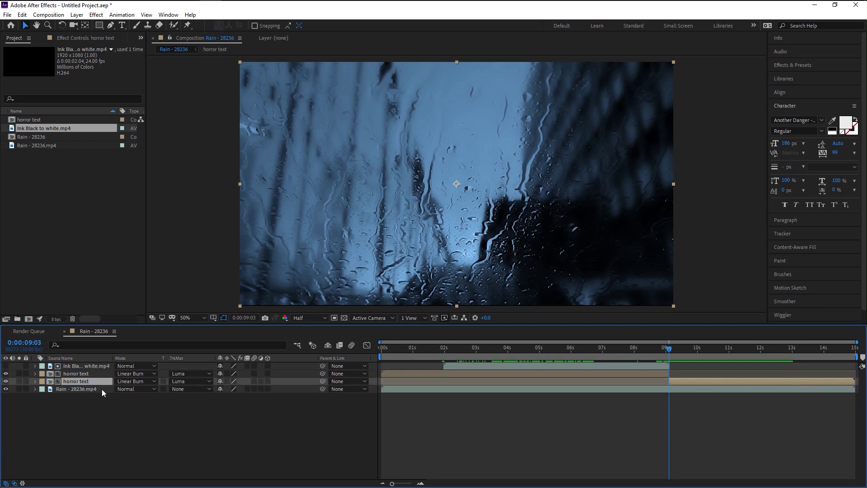
left_click(184, 383)
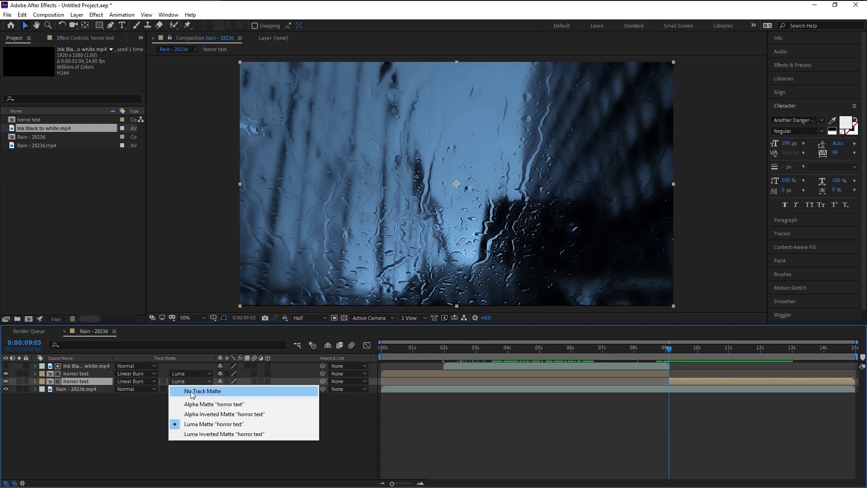
left_click(192, 394)
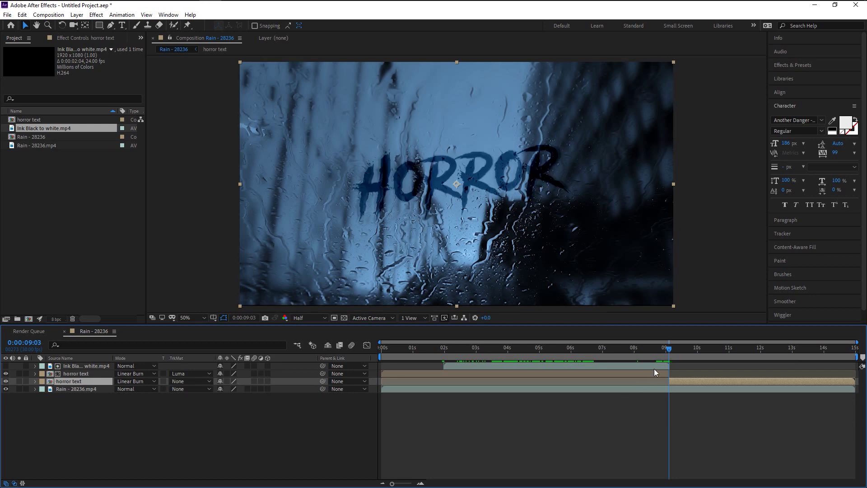
left_click_drag(669, 350, 728, 390)
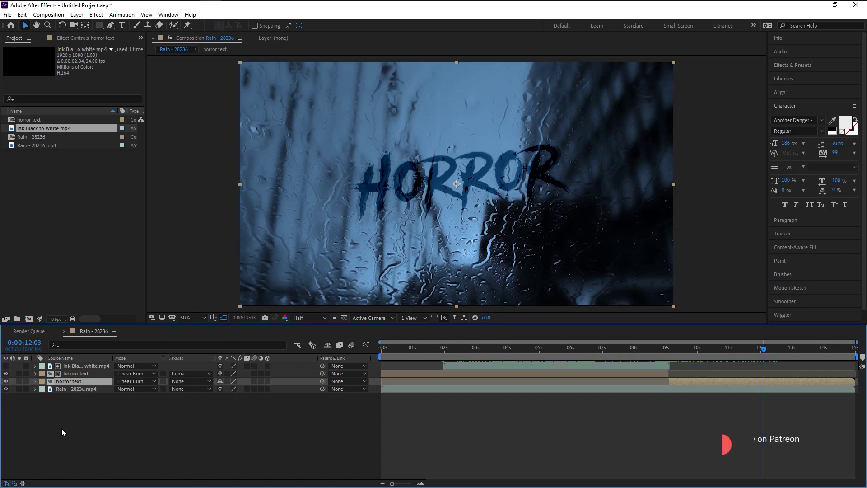
Duplicate Rain - 28236.mp4, move the copy to the top, and blend it with Soft Light.
left_click(72, 390)
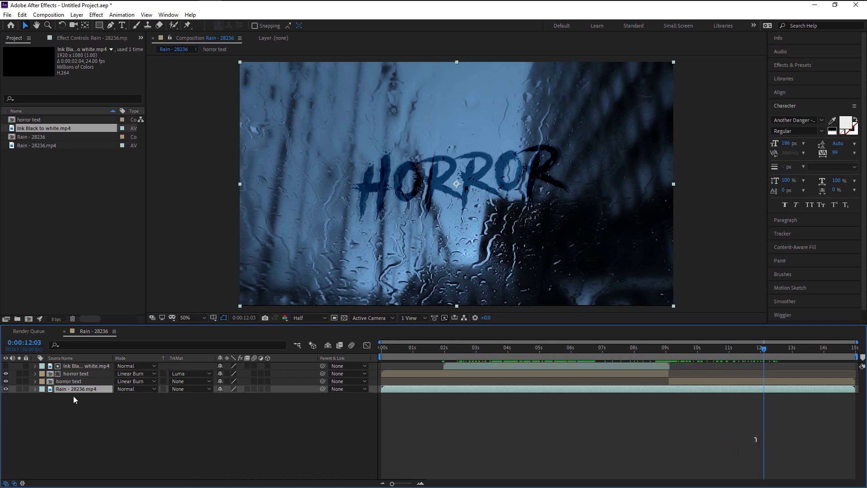
key("ctrl+d")
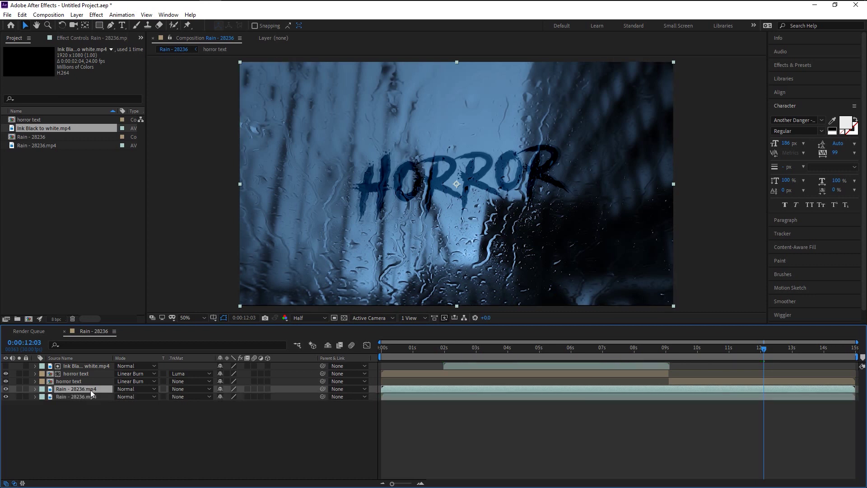
left_click_drag(90, 389, 92, 366)
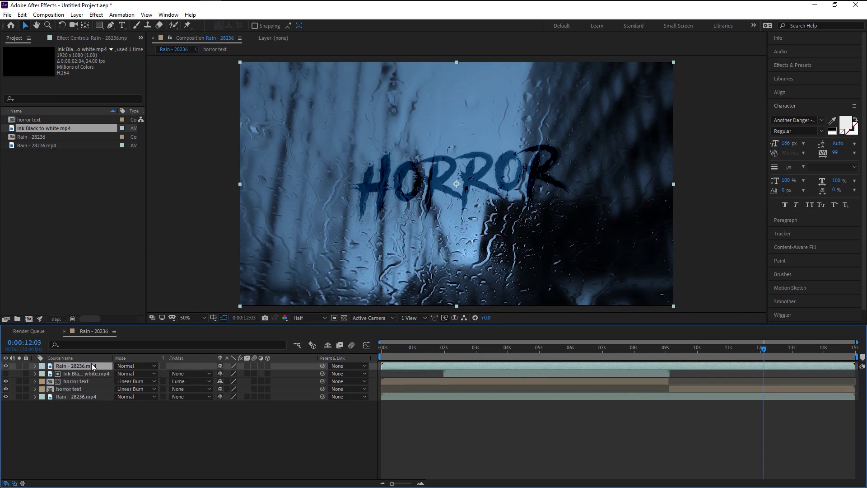
left_click(126, 367)
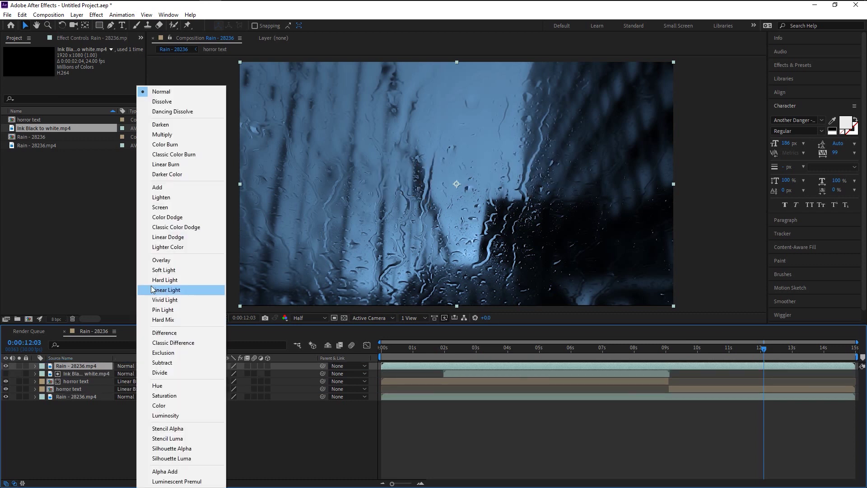
left_click(161, 270)
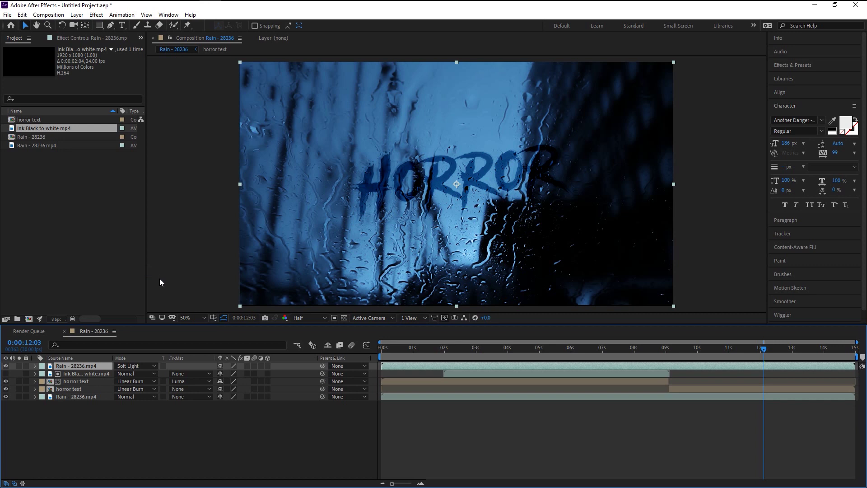
left_click(445, 356)
left_click_drag(444, 356, 659, 370)
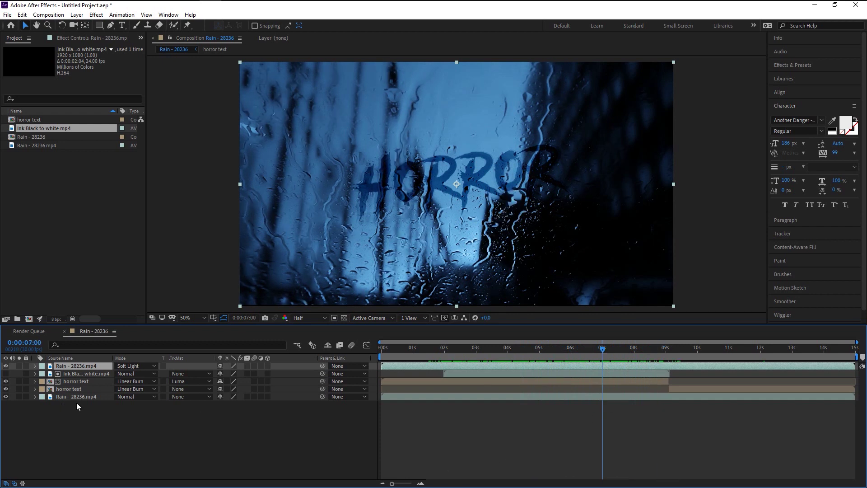
Lower the top Soft Light rain copy's opacity to 65% and preview the composite.
key("r")
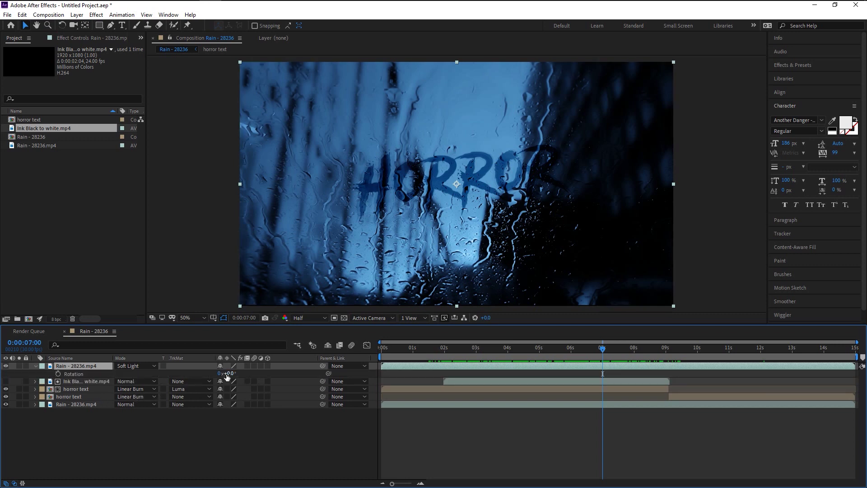
key("t")
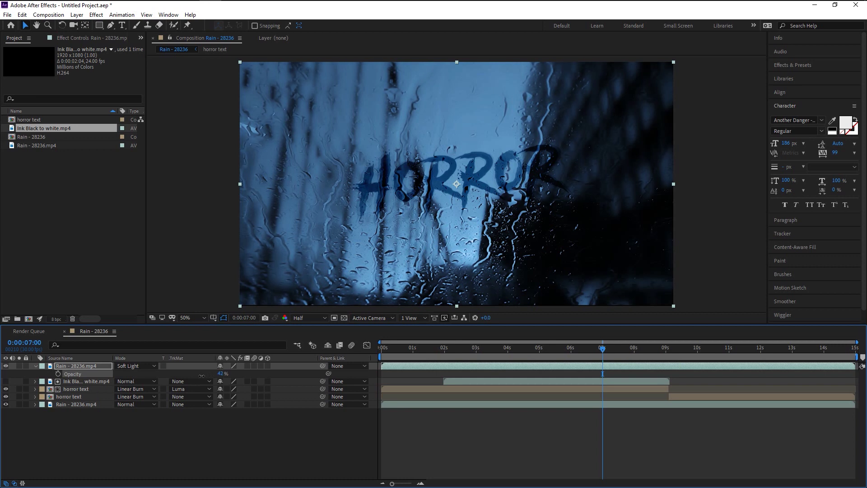
left_click_drag(201, 376, 212, 380)
key("space")
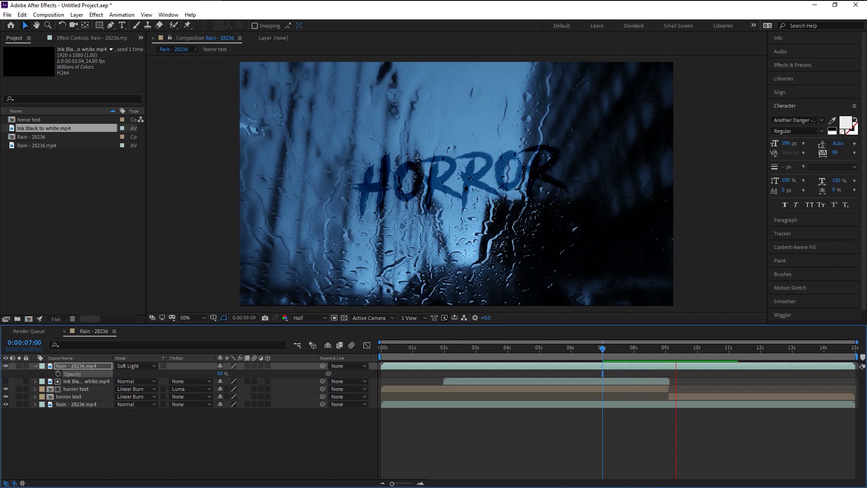
key("space")
Pre-compose all five layers into a new composition named 'horror reveal'.
left_click_drag(55, 447, 100, 367)
double_click(101, 366)
right_click(100, 366)
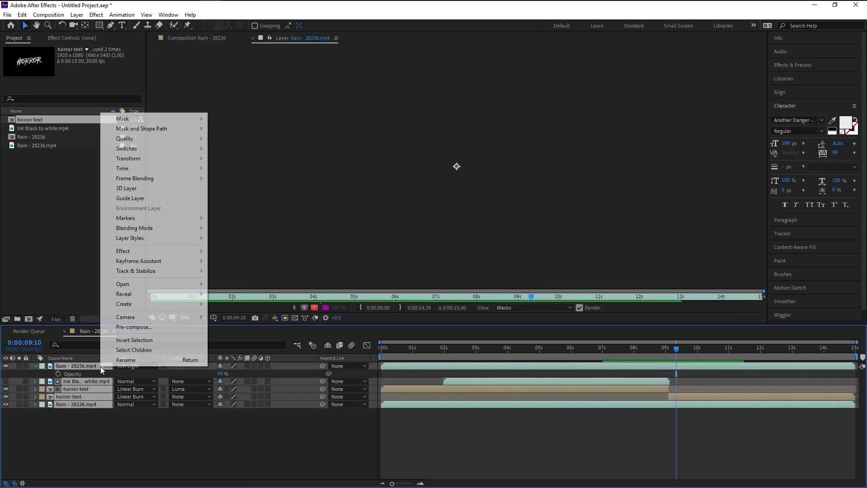
left_click(121, 327)
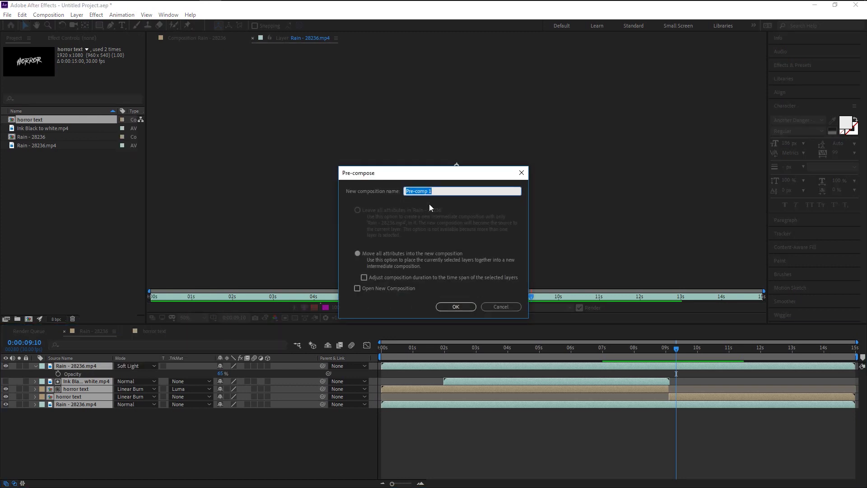
type("horror reveal")
key("Return")
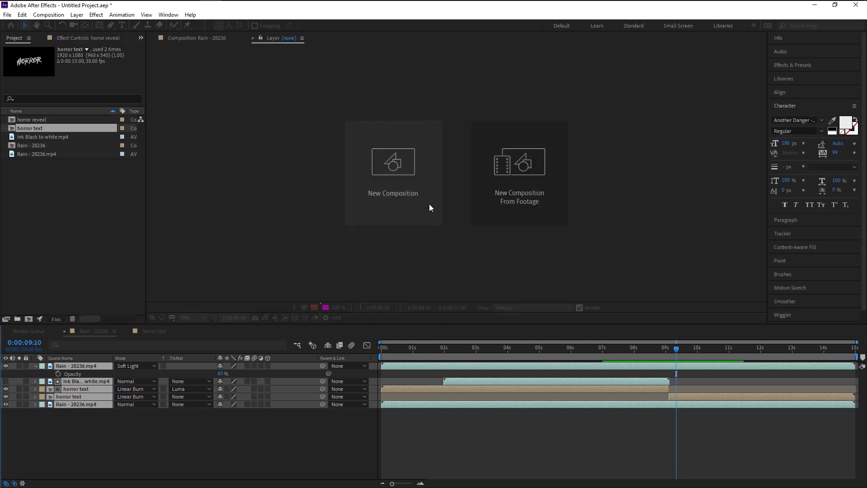
Preview the composition from the start with HORROR showing through the rain.
key("Home")
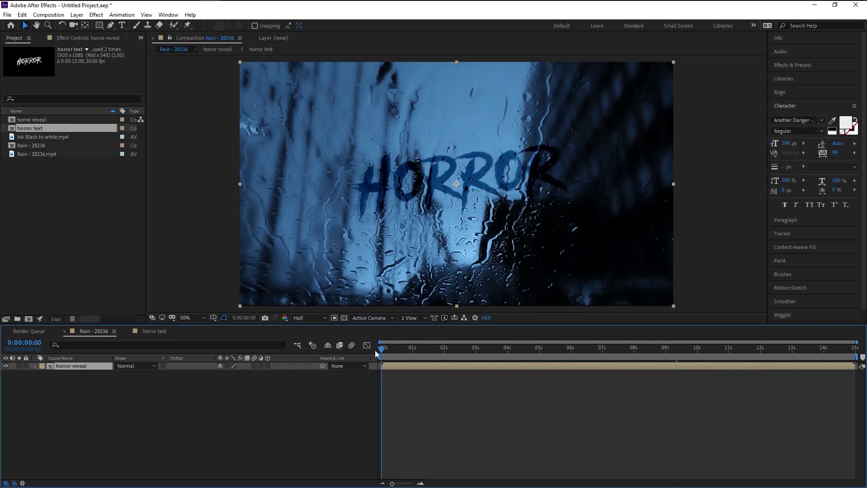
key("space")
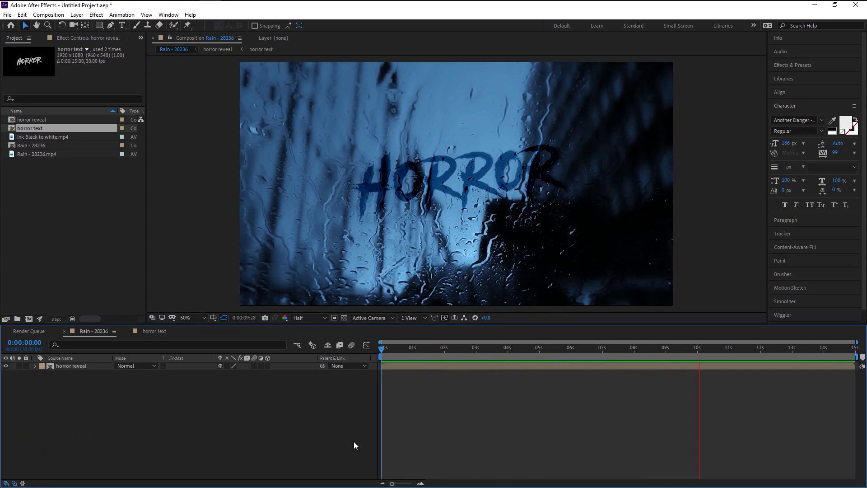
key("space")
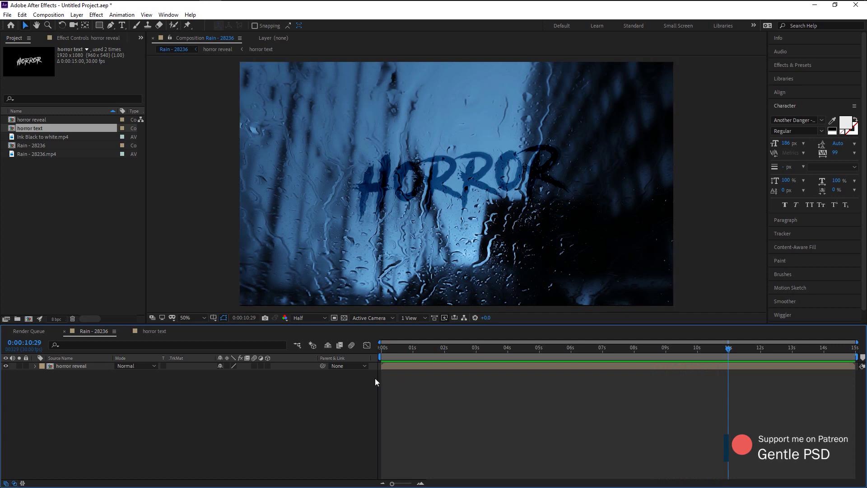
left_click(69, 369)
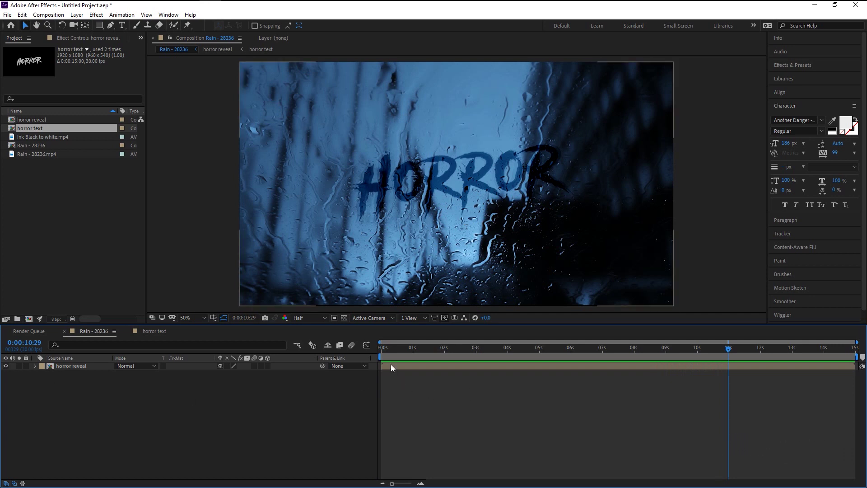
Add a wiggle(2,3) expression to the horror reveal layer's Position property.
left_click(561, 347)
left_click(86, 368)
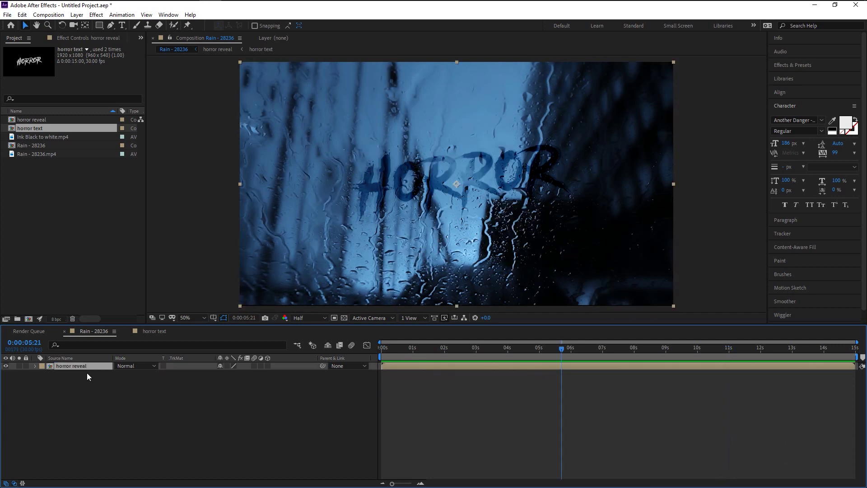
key("p")
left_click(58, 373, "alt")
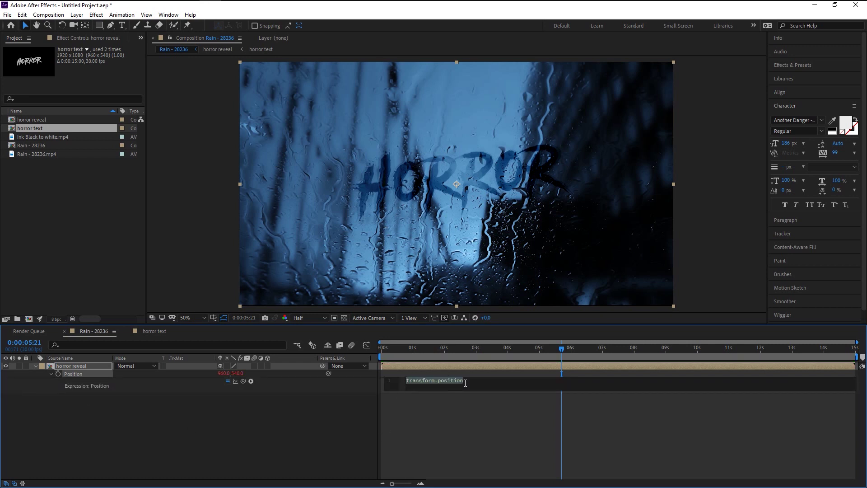
type("wiggle")
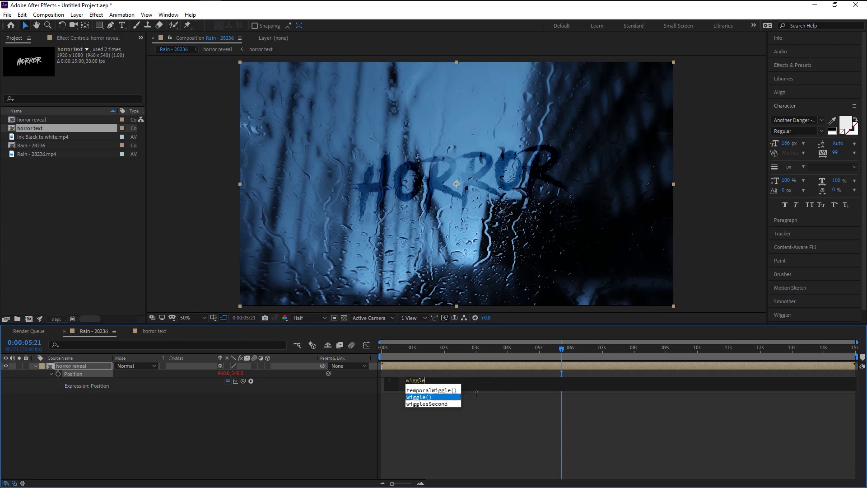
left_click(424, 397)
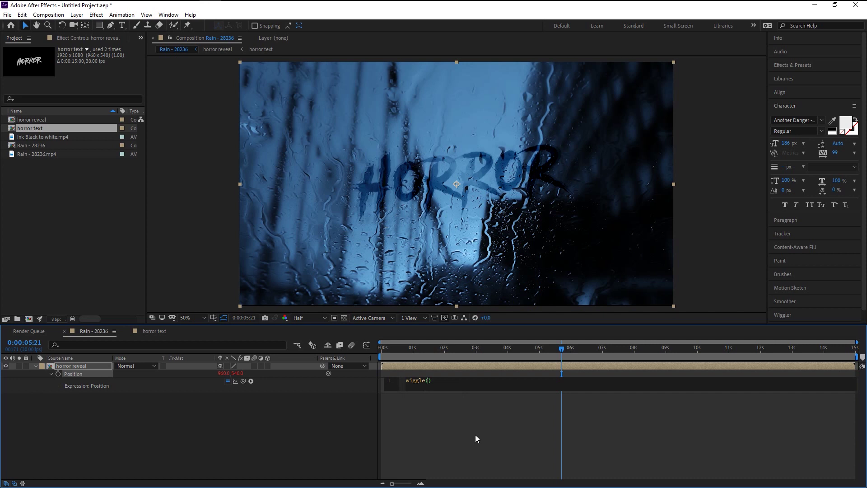
type("2,3")
left_click(327, 417)
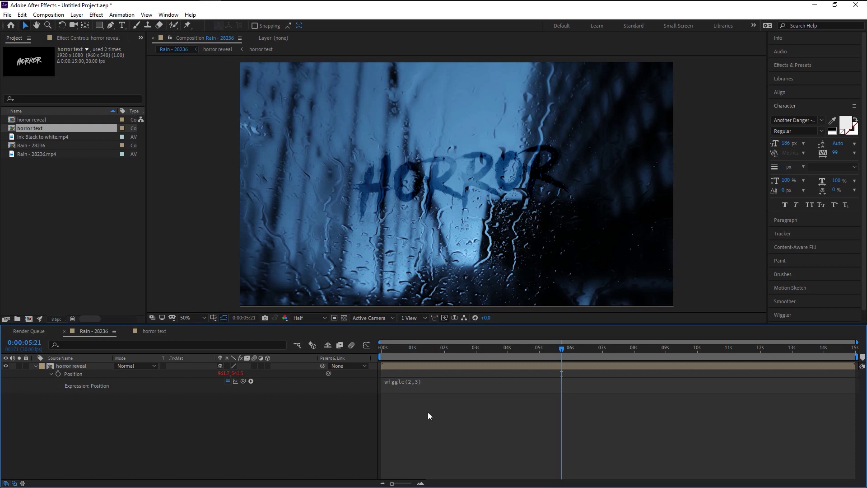
left_click(382, 348)
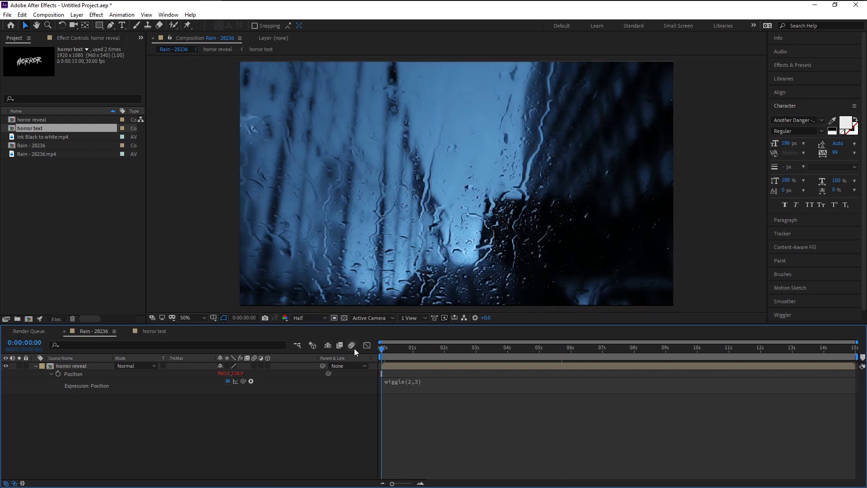
Preview the composition and scrub from about 3 seconds to check the shake.
key("space")
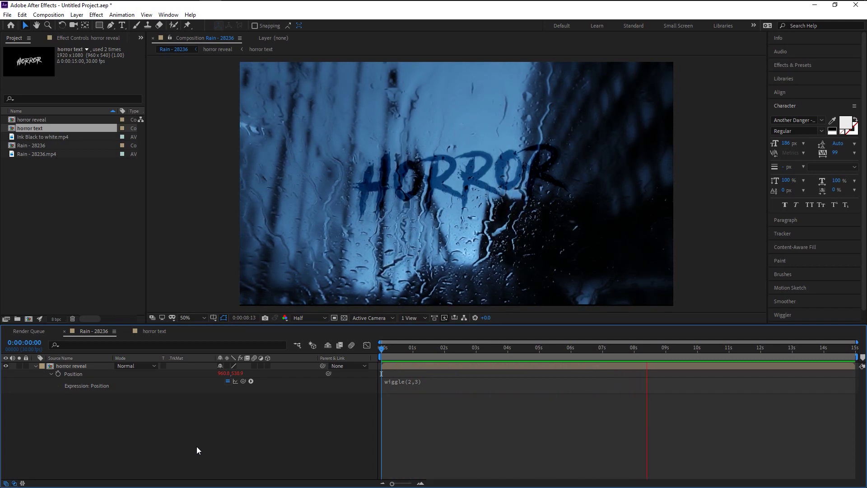
key("space")
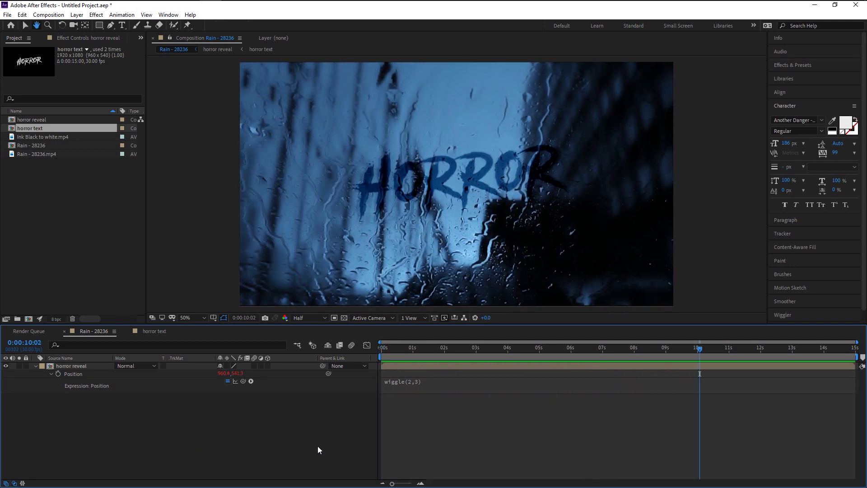
left_click(474, 348)
left_click_drag(475, 347, 509, 351)
Zoom in and pan to inspect the frame edges around 4 seconds, then recentre the full frame.
scroll(441, 289, "up", 4)
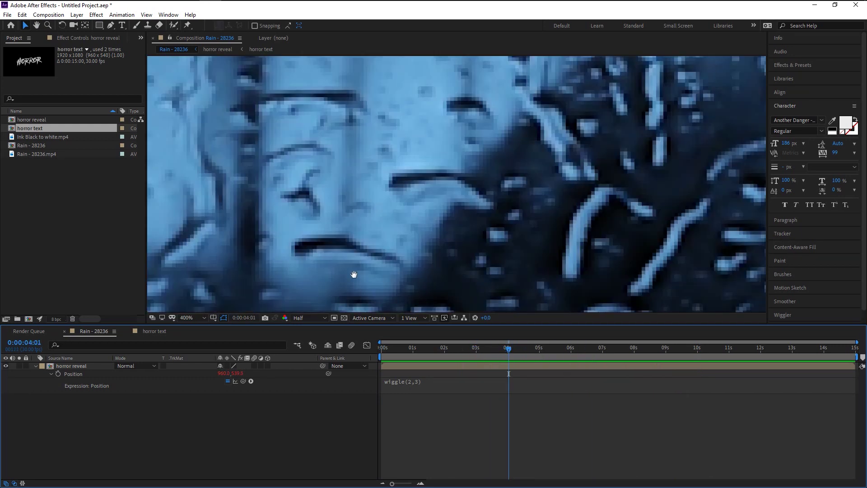
key("h")
left_click_drag(354, 275, 400, 174)
key("v")
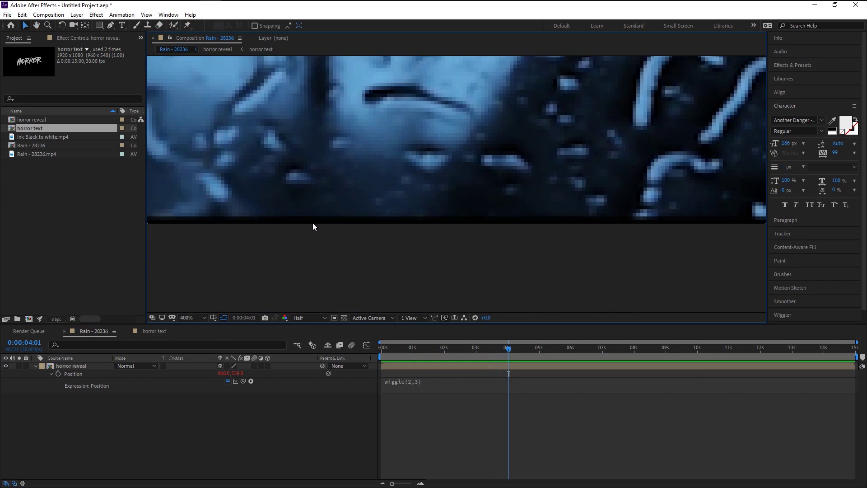
mouse_move(509, 352)
left_mouse_down()
mouse_move(532, 354)
mouse_move(523, 357)
left_mouse_up()
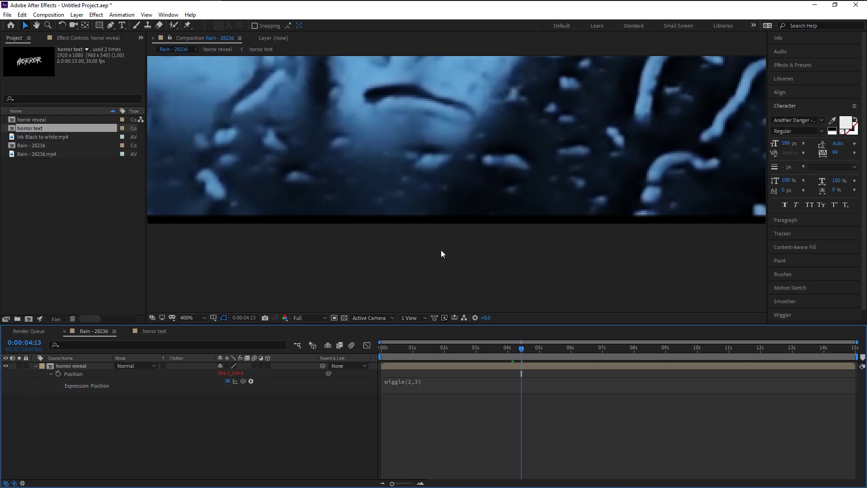
scroll(440, 250, "down", 8)
scroll(464, 251, "up", 2)
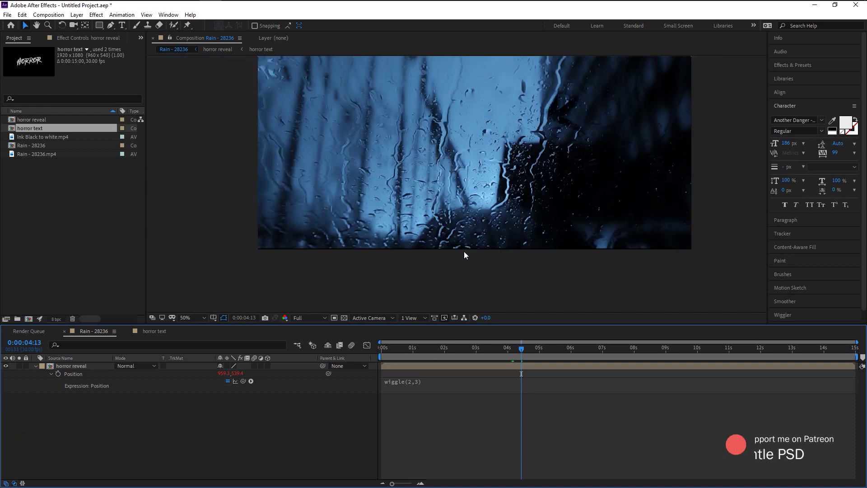
left_click_drag(503, 196, 471, 249)
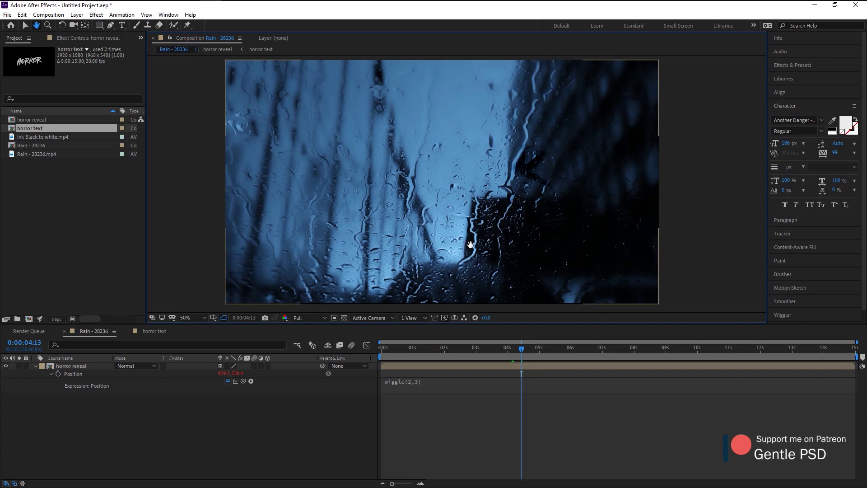
key("v")
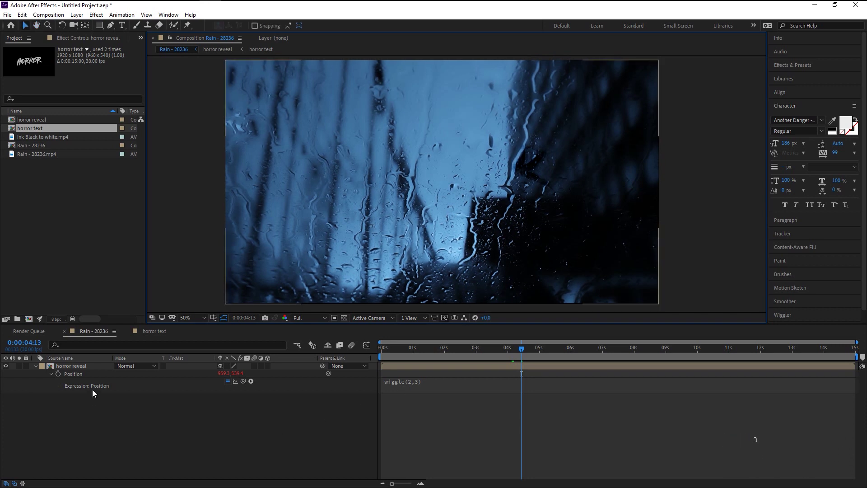
left_click(93, 367)
Set the horror reveal layer's Scale to 102%.
key("s")
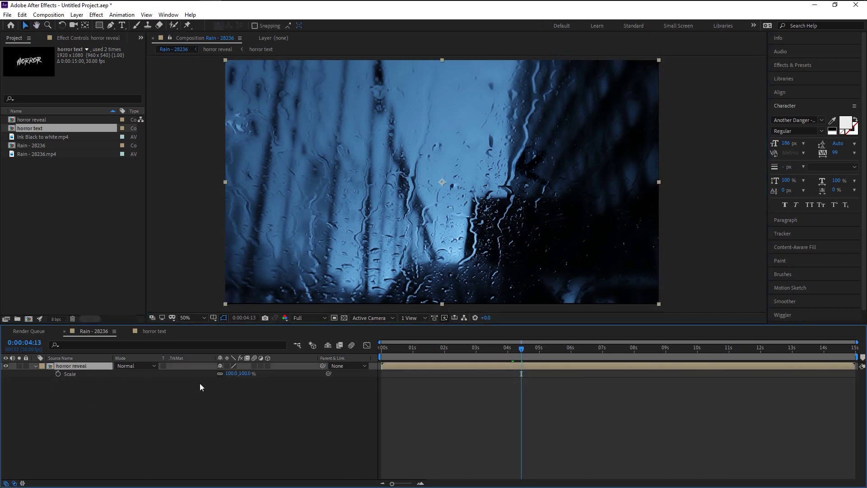
left_click(245, 373)
type("102")
key("Return")
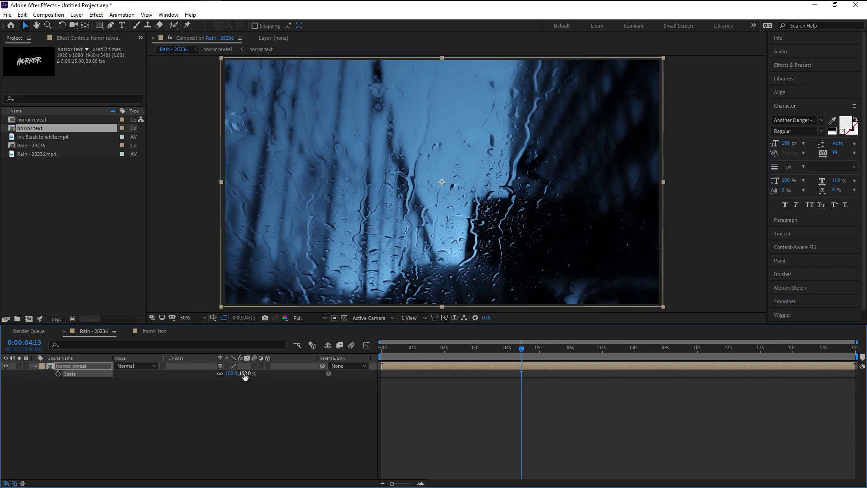
Preview the scaled composition from the start and collapse the layer's properties.
left_click(383, 356)
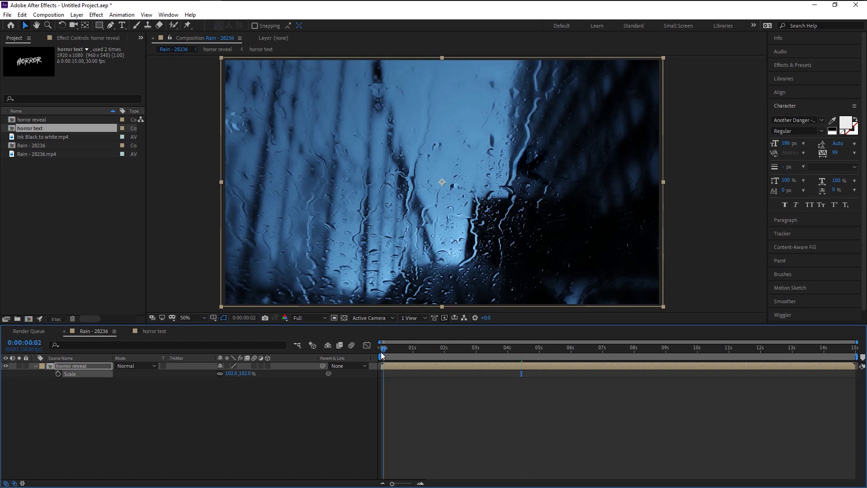
left_click(345, 425)
key("space")
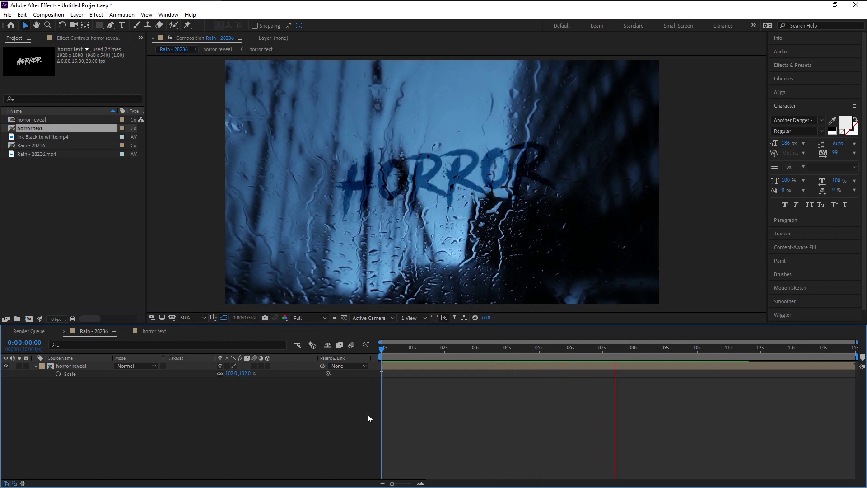
key("space")
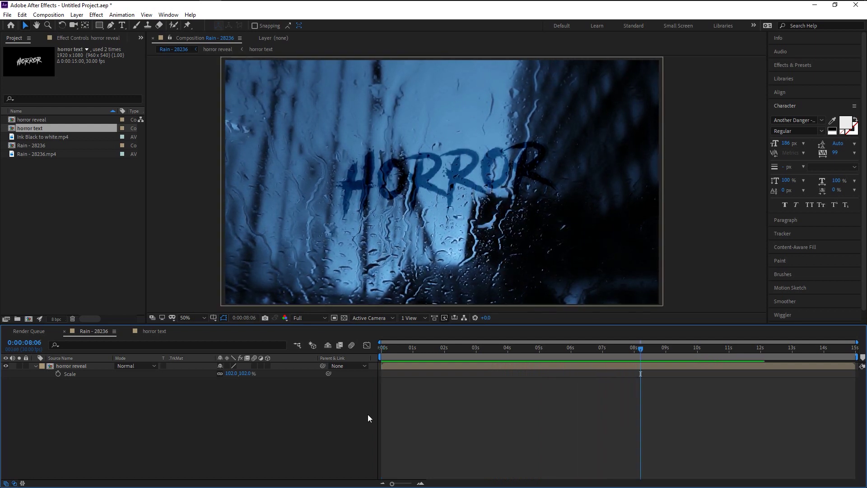
left_click_drag(469, 353, 643, 349)
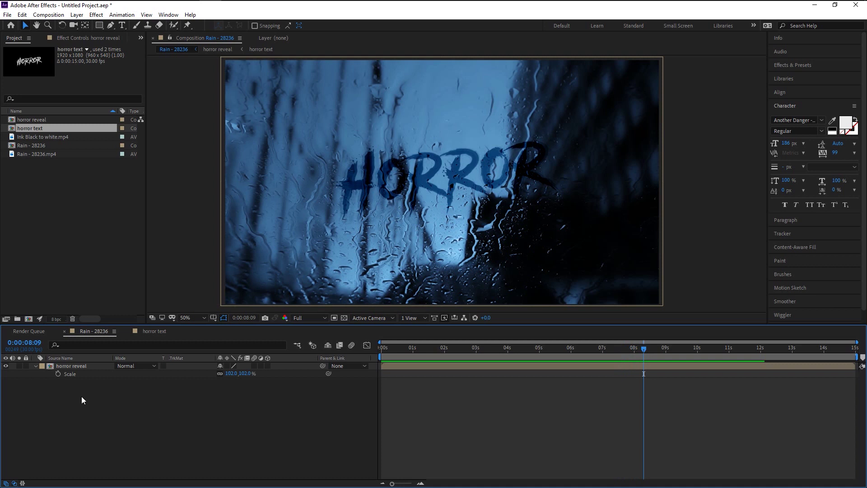
left_click(35, 366)
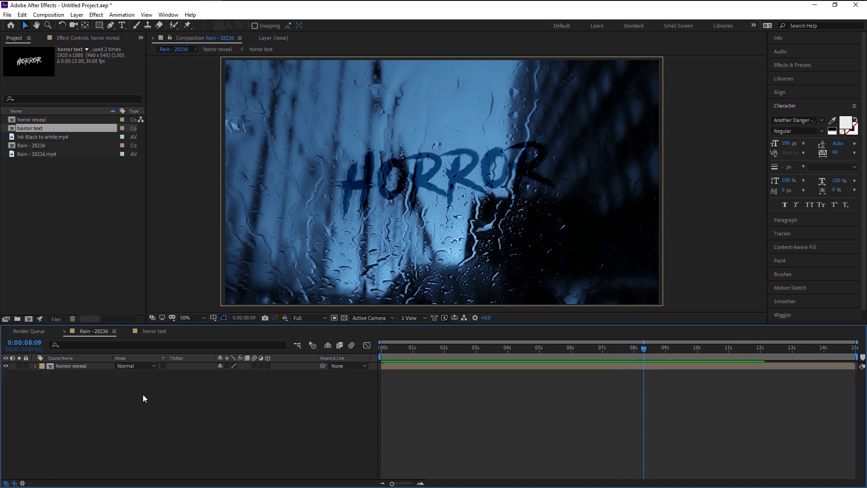